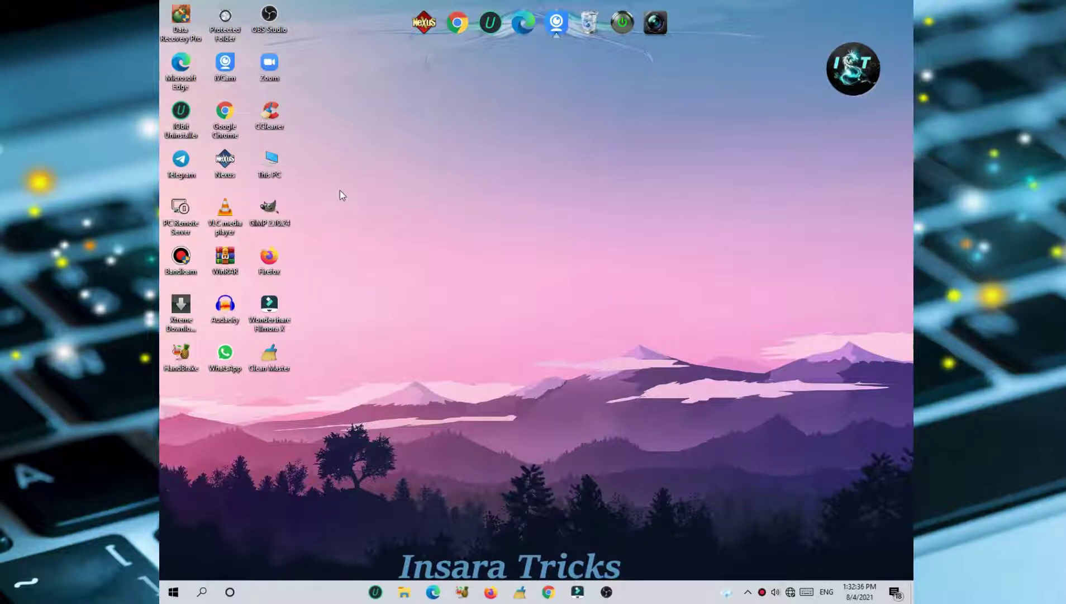
# Open This PC and check the free space on Local Disk (C:)
pyautogui.doubleClick(270, 163)
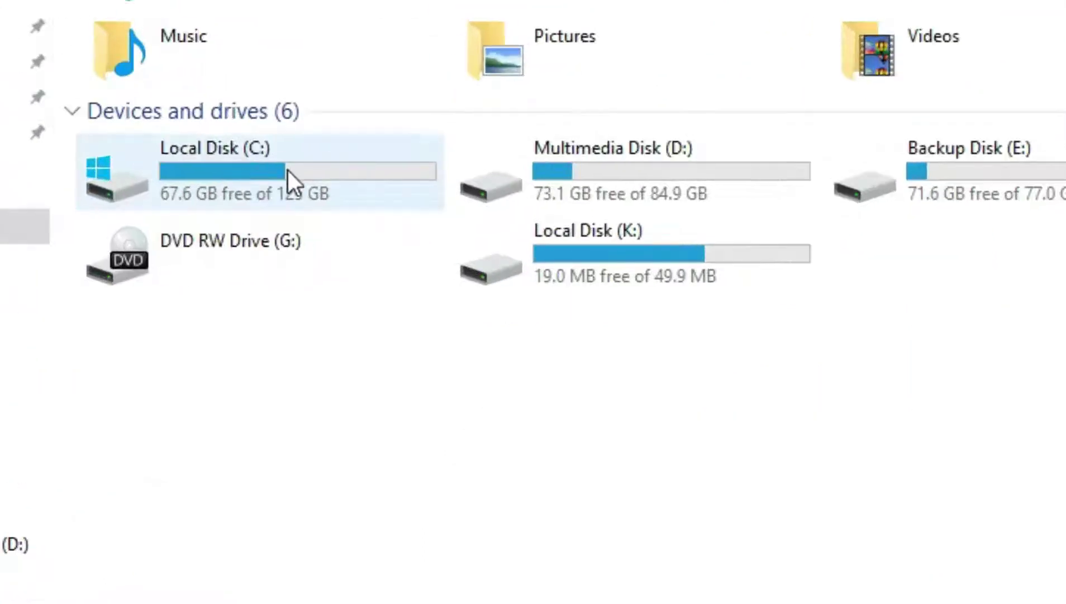
pyautogui.moveTo(218, 166)
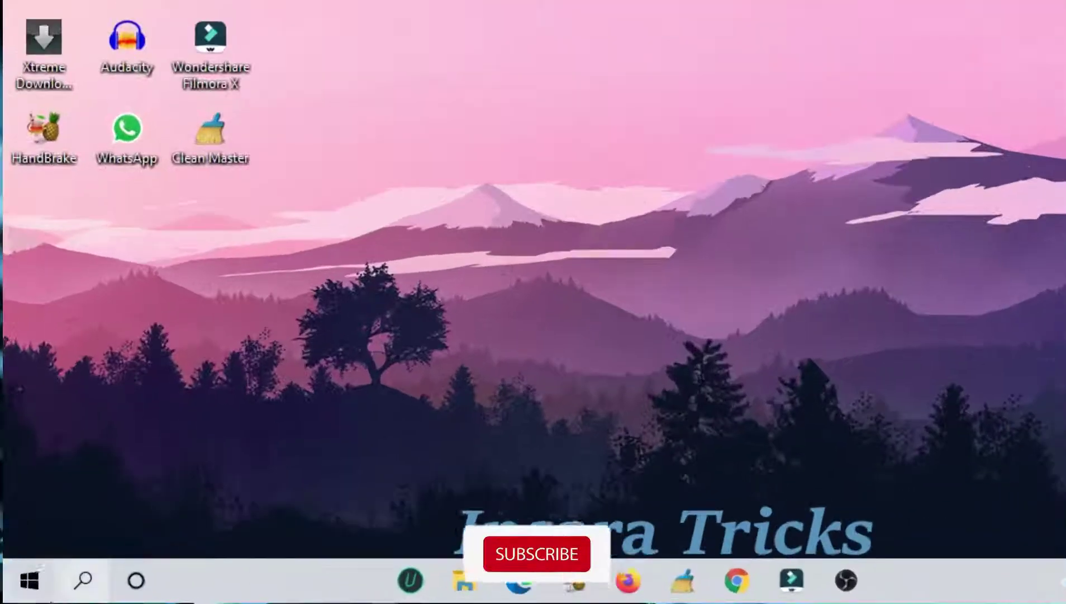
pyautogui.click(173, 591)
pyautogui.write('run')
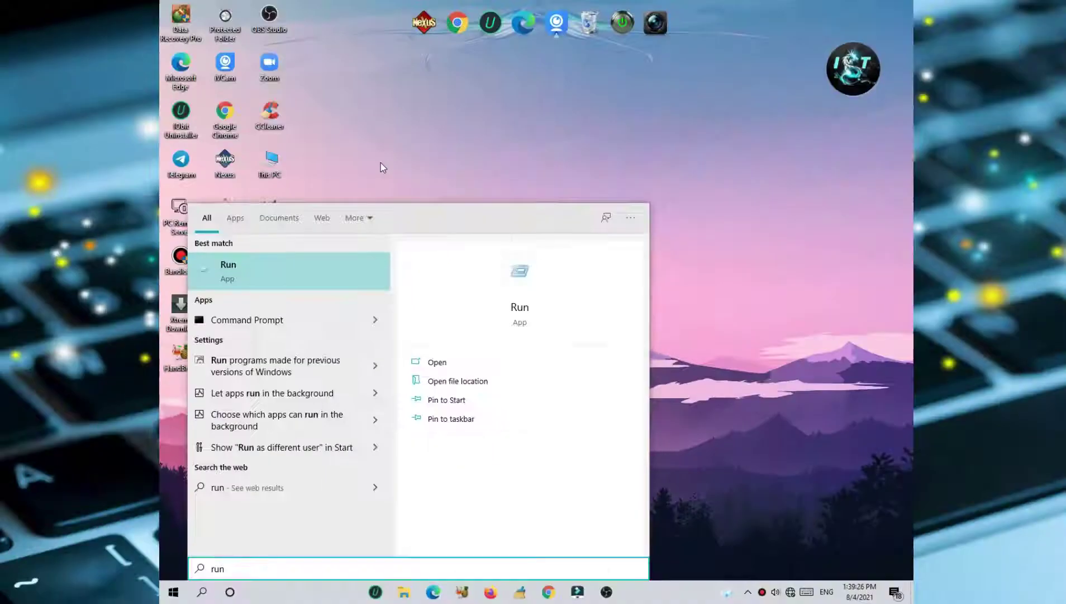
pyautogui.click(381, 163)
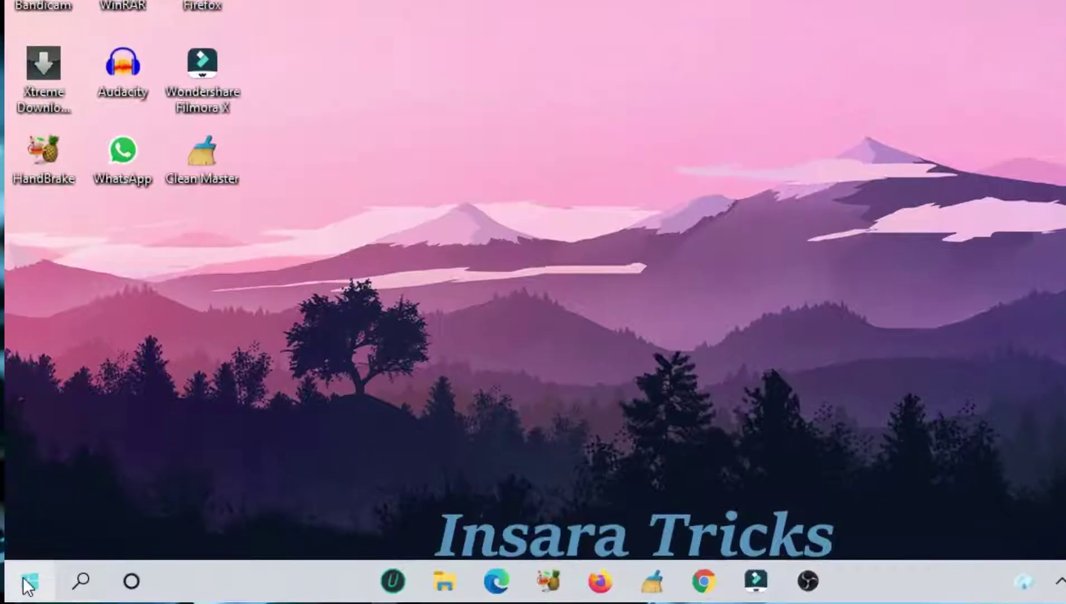
pyautogui.rightClick(28, 585)
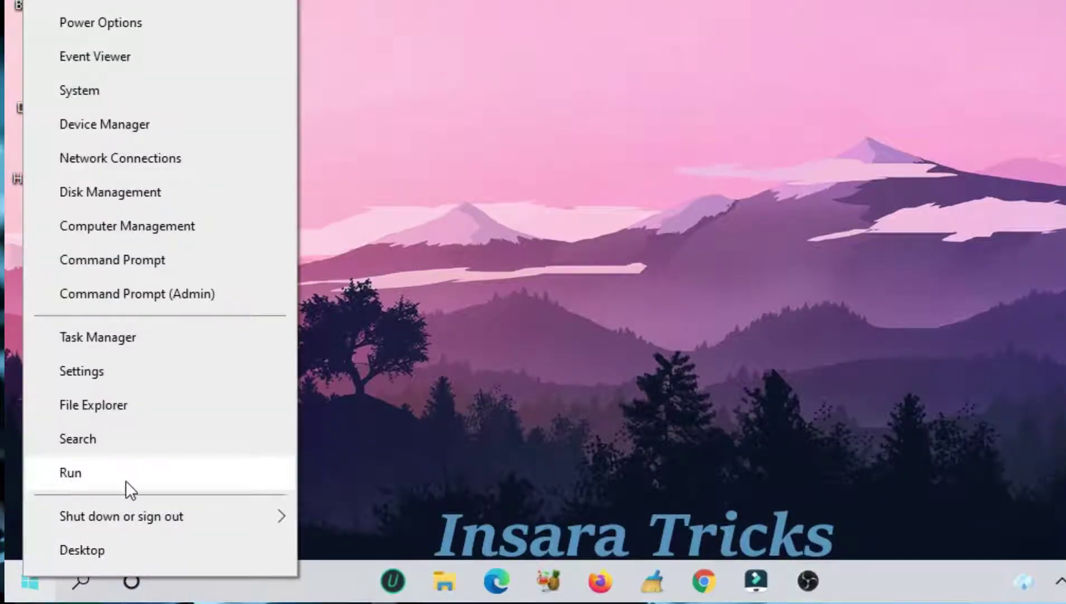
pyautogui.click(319, 465)
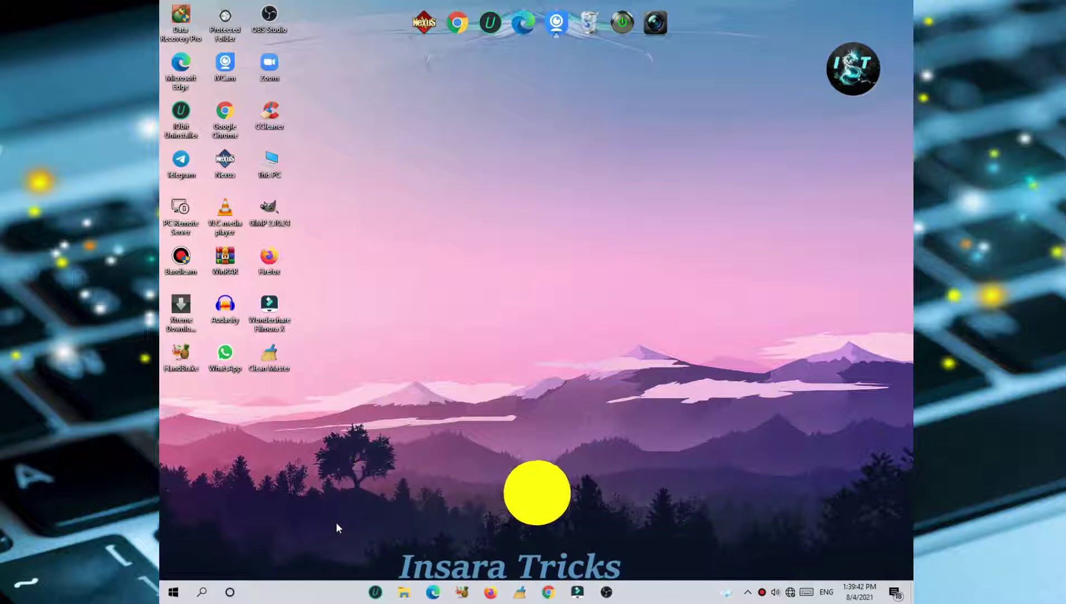
# Open the Windows Temp folder by running the command Temp from the Run dialog
pyautogui.press('super+r')
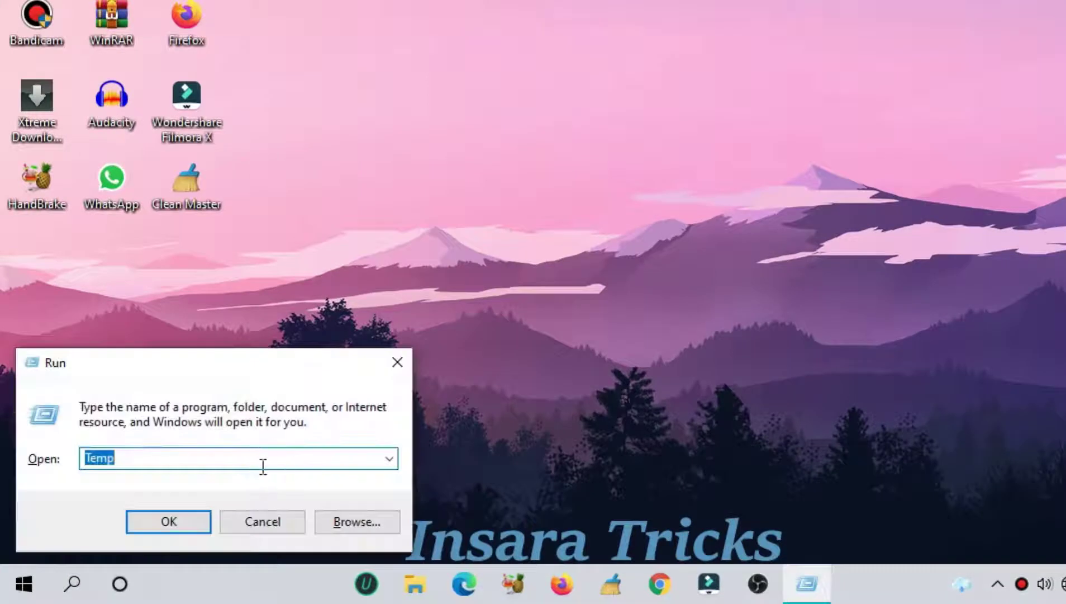
pyautogui.click(197, 467)
pyautogui.moveTo(115, 458)
pyautogui.mouseDown()
pyautogui.moveTo(95, 458)
pyautogui.moveTo(123, 458)
pyautogui.mouseUp()
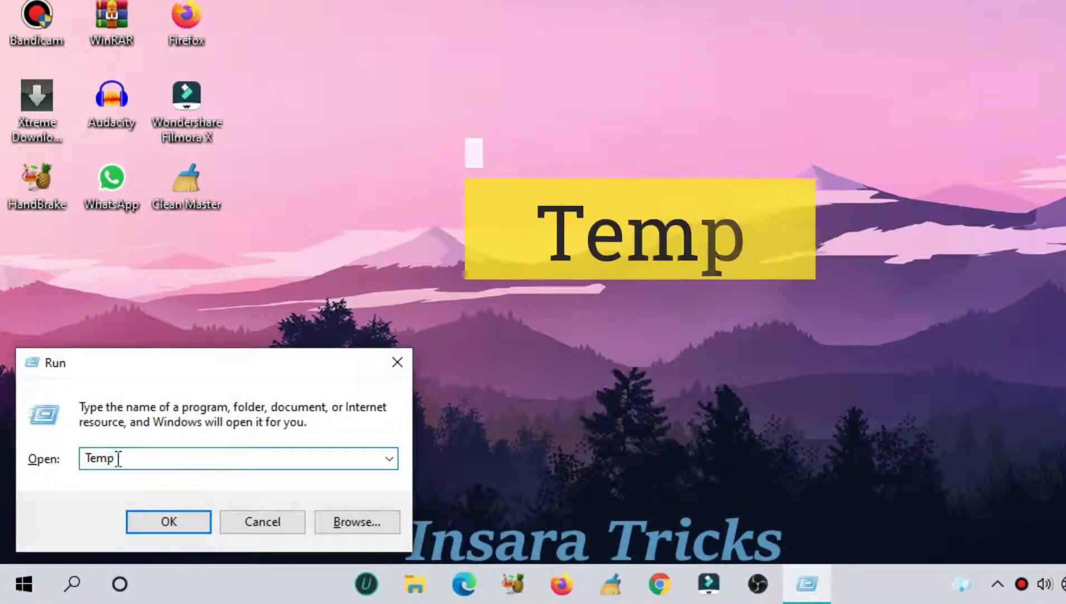
pyautogui.doubleClick(100, 459)
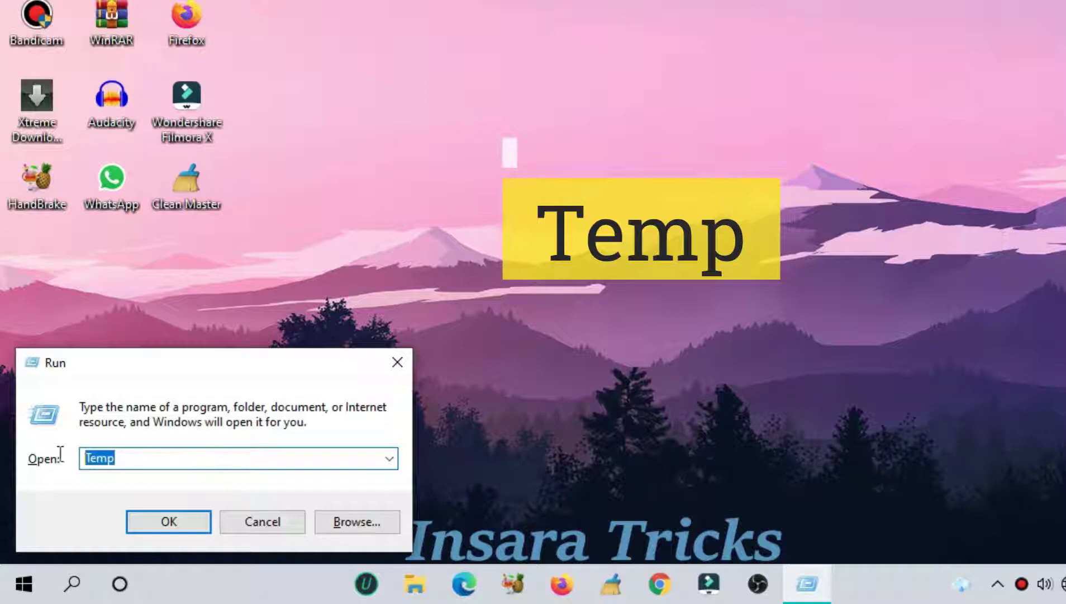
pyautogui.click(171, 465)
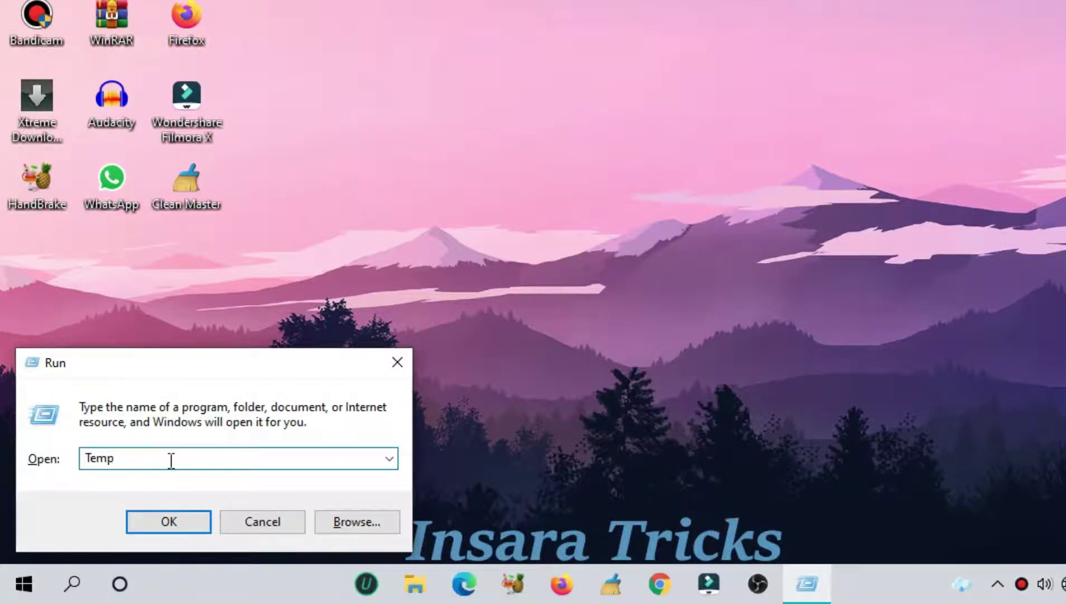
pyautogui.press('Return')
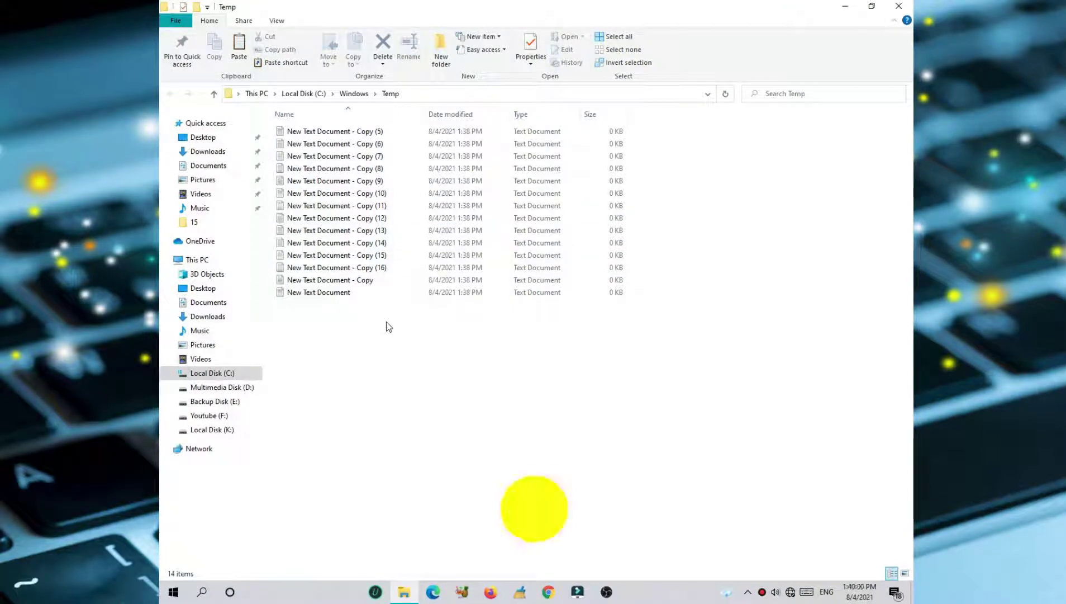
# Permanently delete all files in the Windows Temp folder and close its window
pyautogui.hotkey('ctrl', 'a')
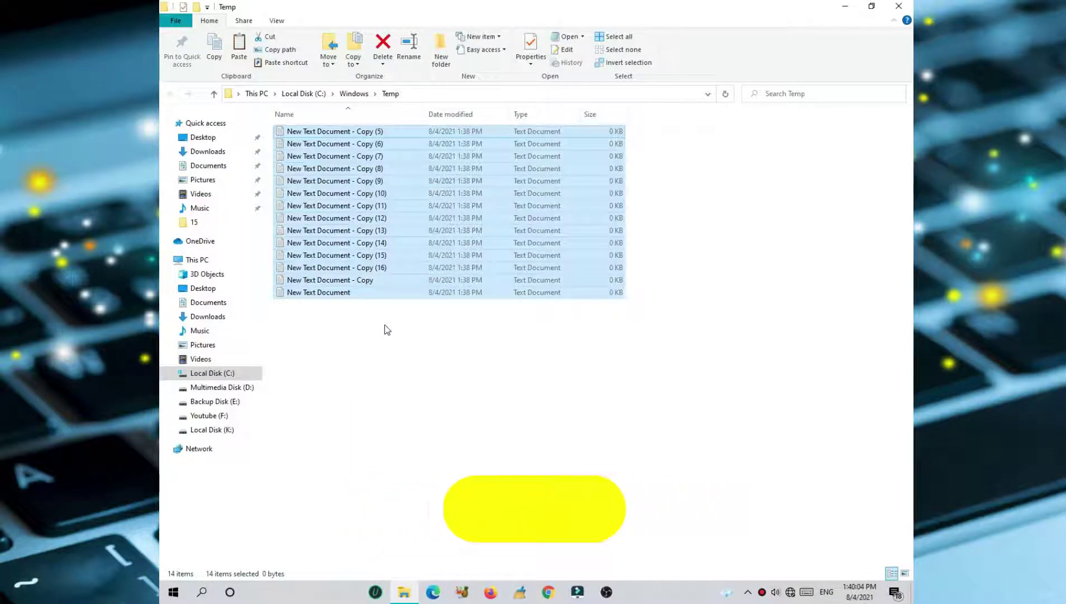
pyautogui.hotkey('shift', 'Delete')
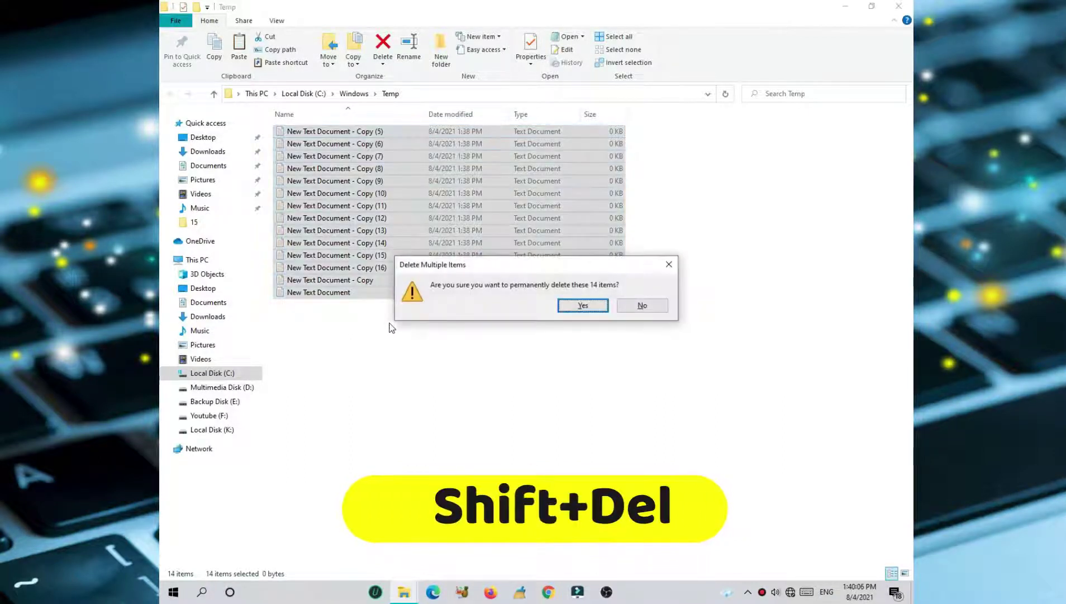
pyautogui.click(594, 308)
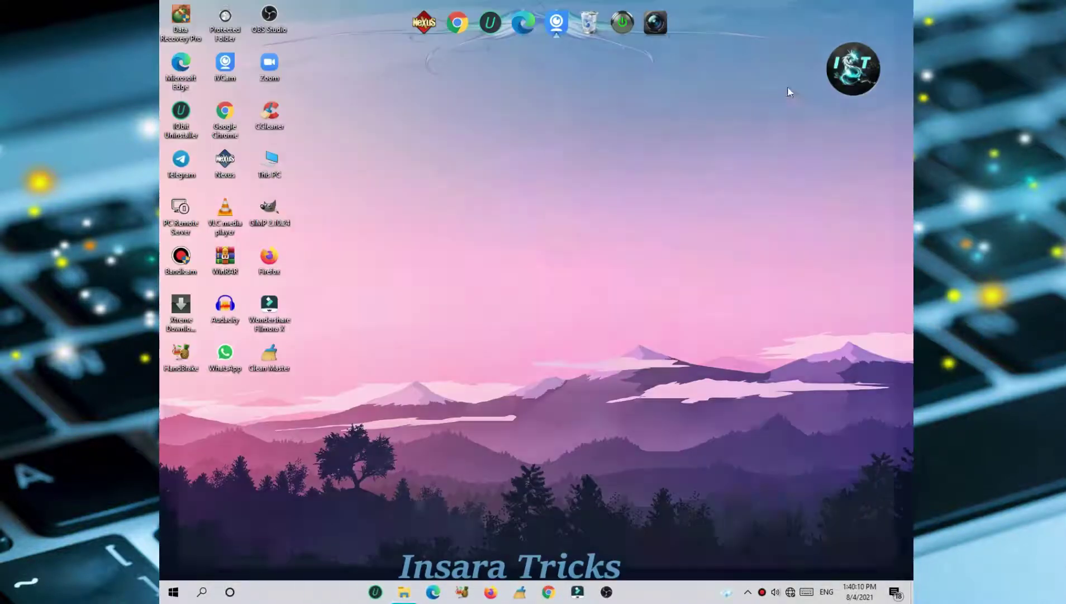
# Open the user profile's local Temp folder by running %Temp% from the Run dialog
pyautogui.press('super+r')
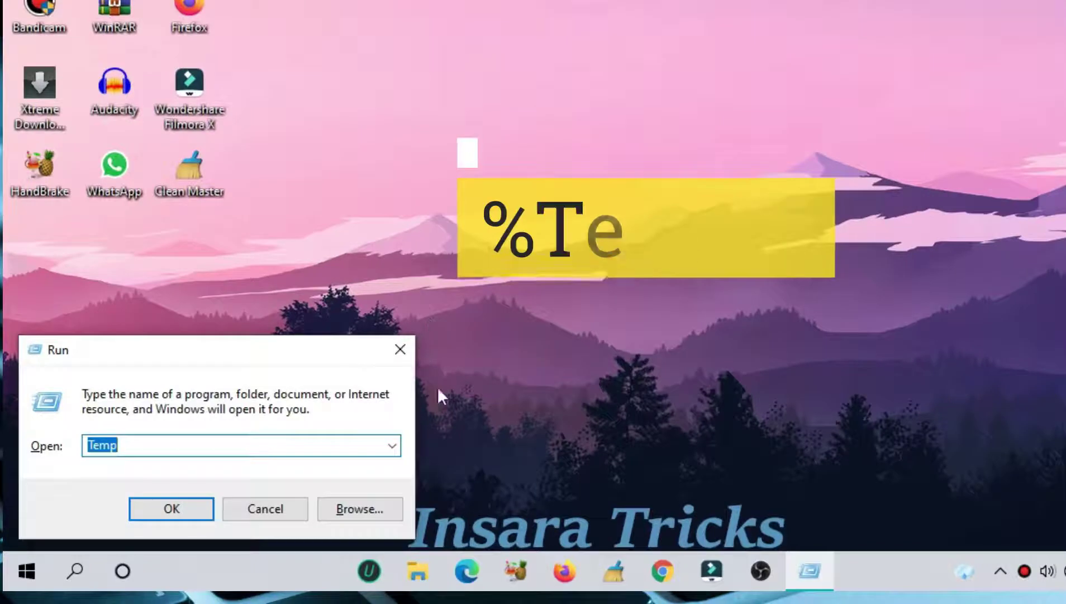
pyautogui.click(392, 445)
pyautogui.click(345, 483)
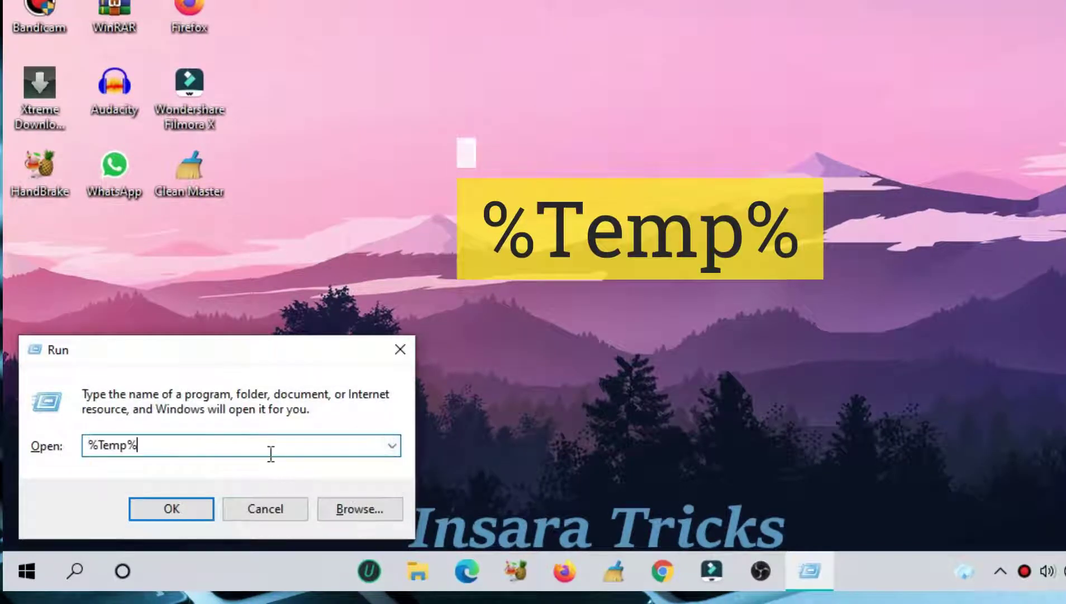
pyautogui.press('Return')
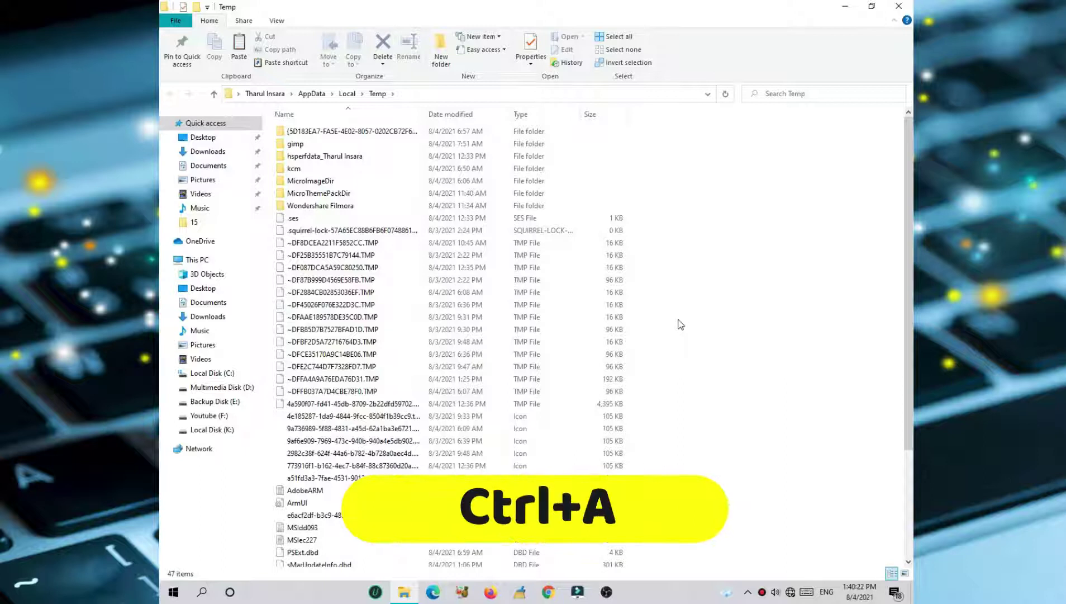
# Permanently delete everything in the AppData Local Temp folder, skipping files that are in use
pyautogui.hotkey('ctrl', 'a')
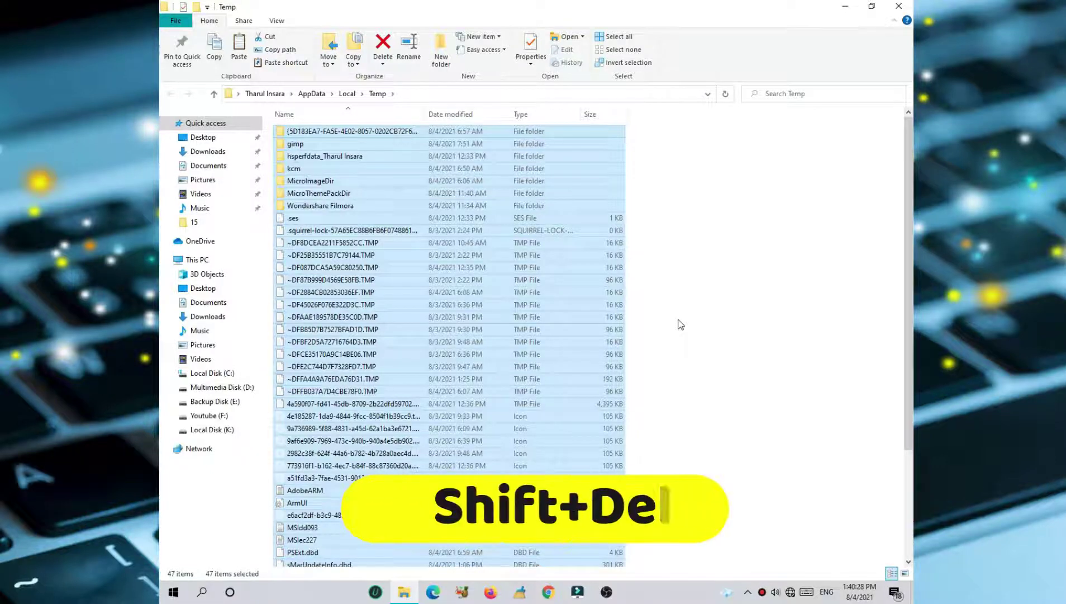
pyautogui.hotkey('shift', 'Delete')
pyautogui.press('Return')
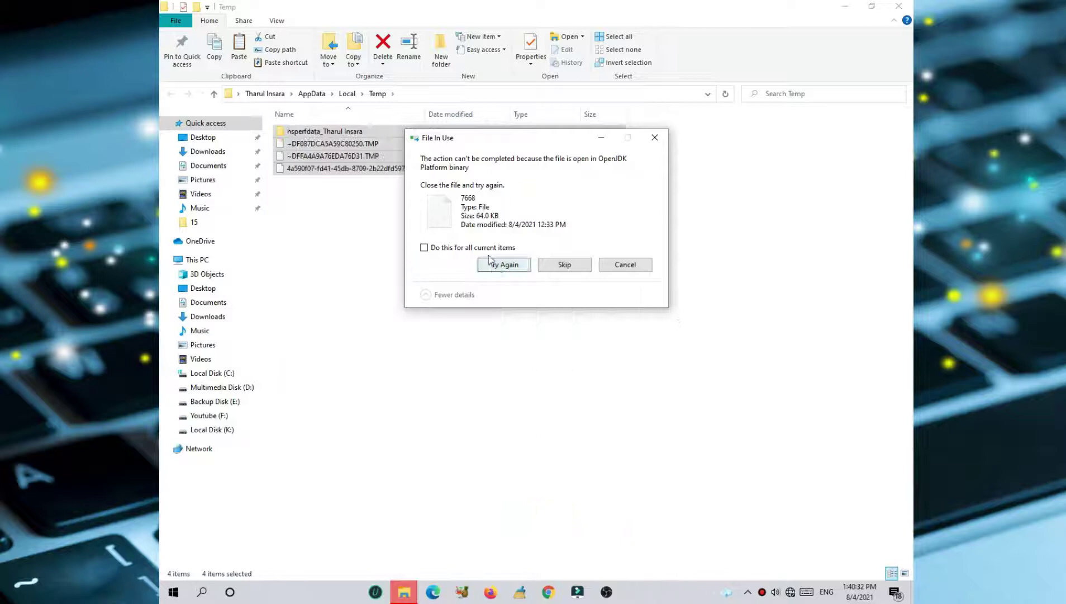
pyautogui.click(564, 264)
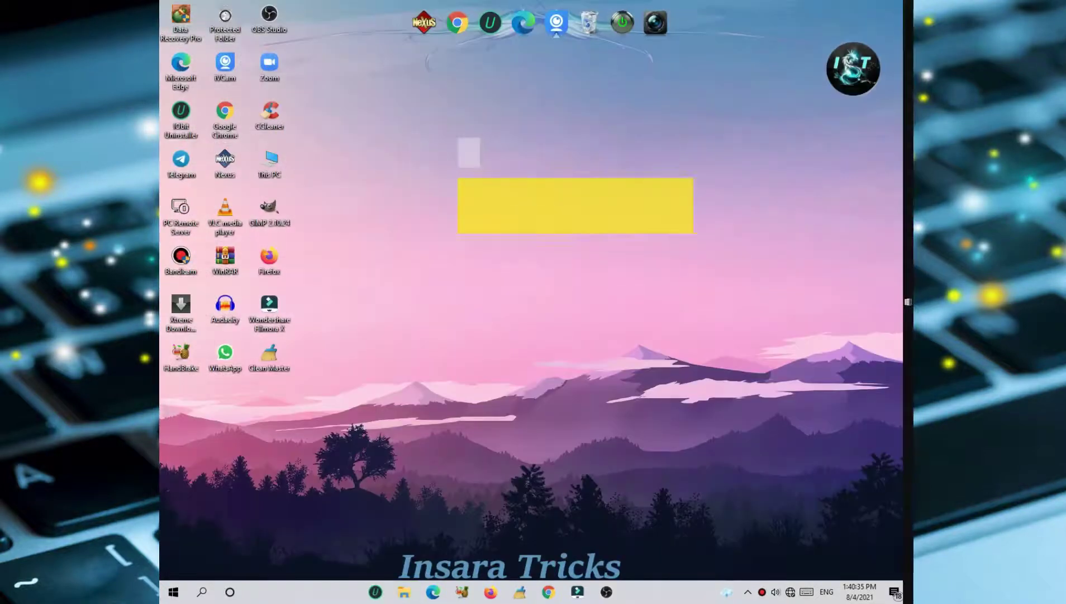
# Open the Prefetch folder by running prefetch from the Run dialog and grant permanent access to it
pyautogui.press('super+r')
pyautogui.write('prefetch')
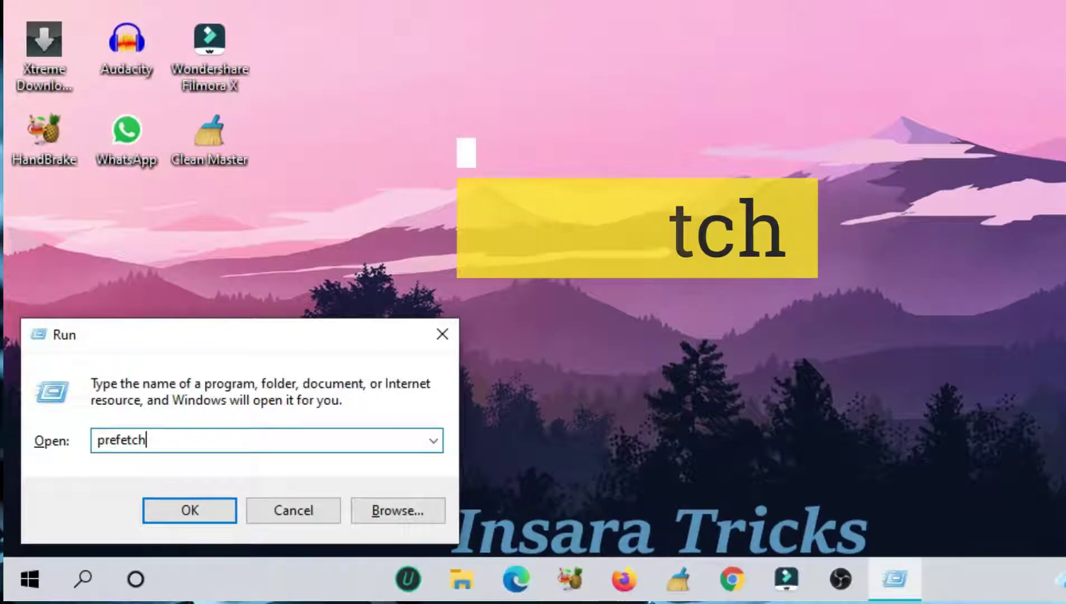
pyautogui.press('Return')
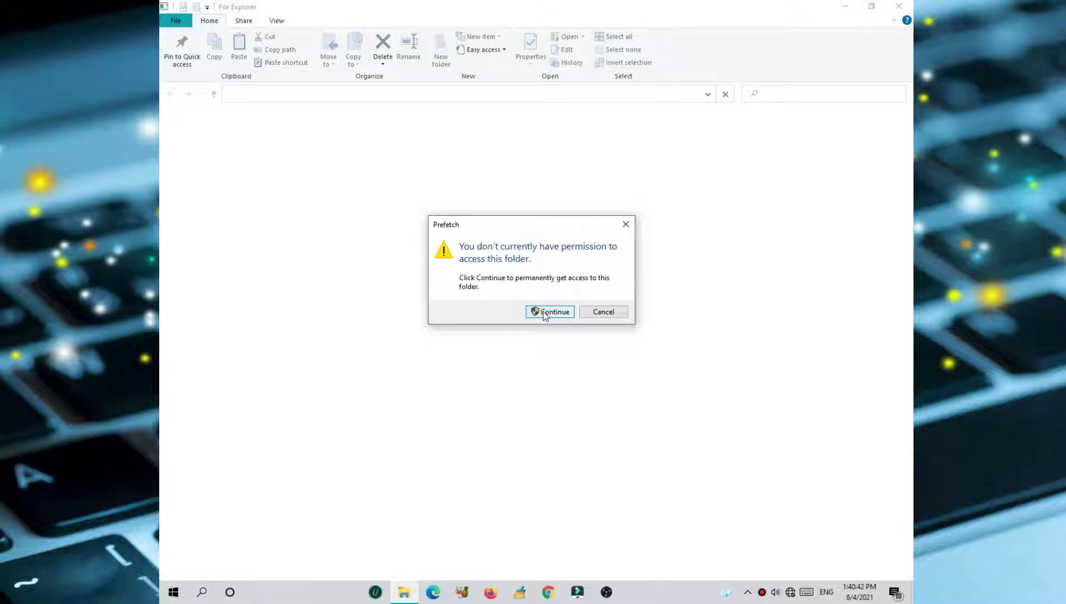
pyautogui.click(545, 313)
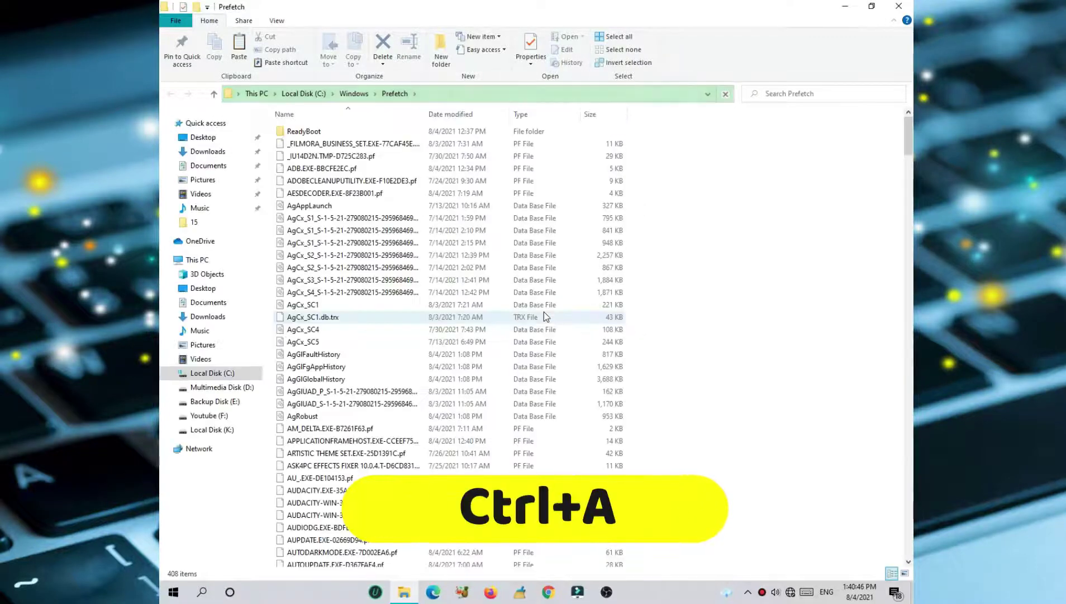
# Permanently delete all items in the Windows Prefetch folder and close its window
pyautogui.hotkey('ctrl', 'a')
pyautogui.hotkey('shift', 'Delete')
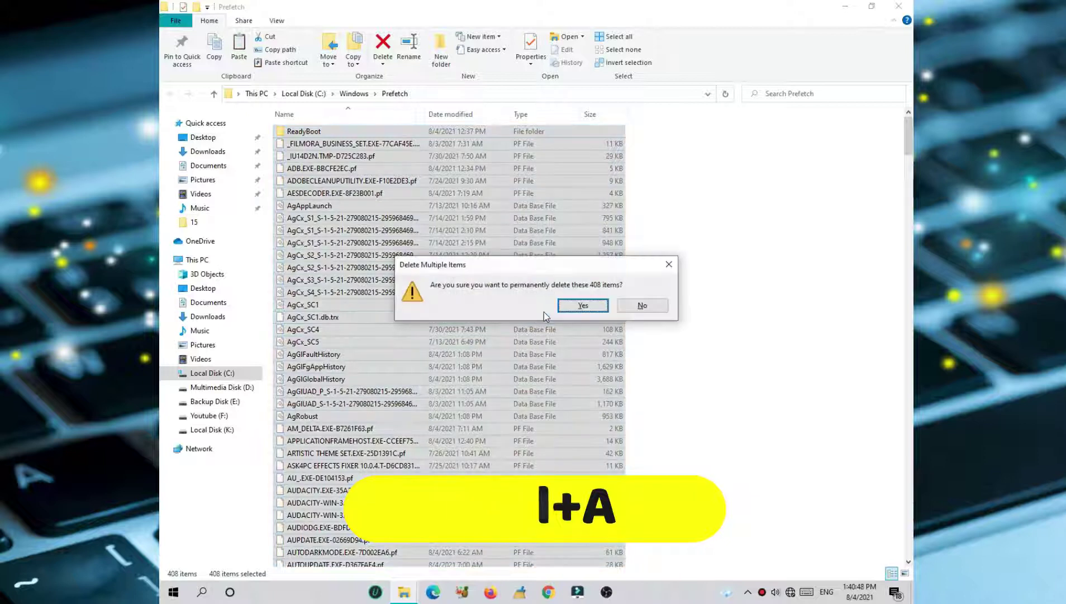
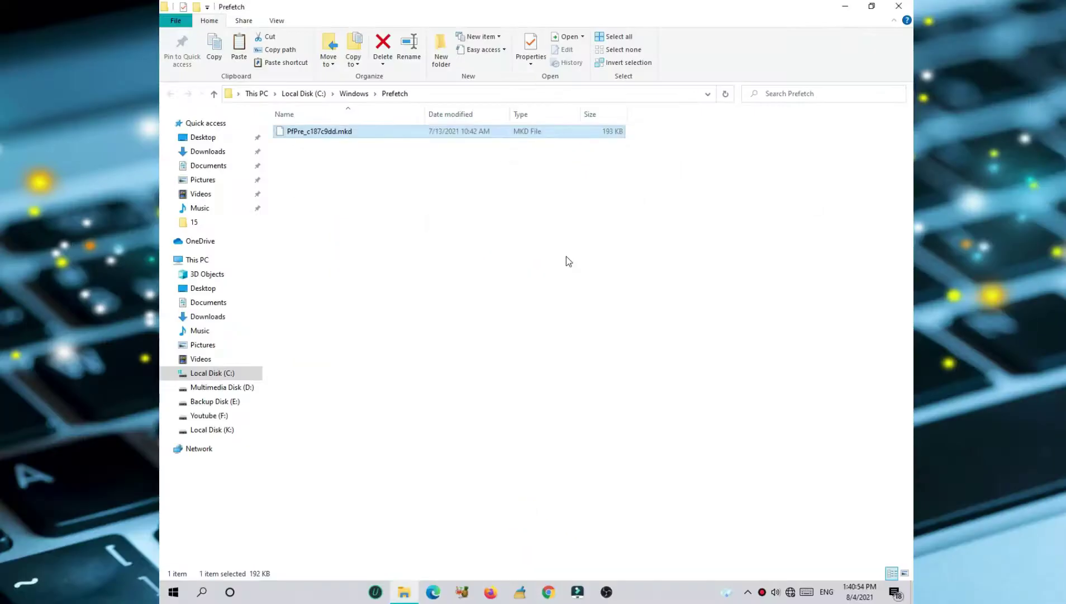
pyautogui.click(899, 6)
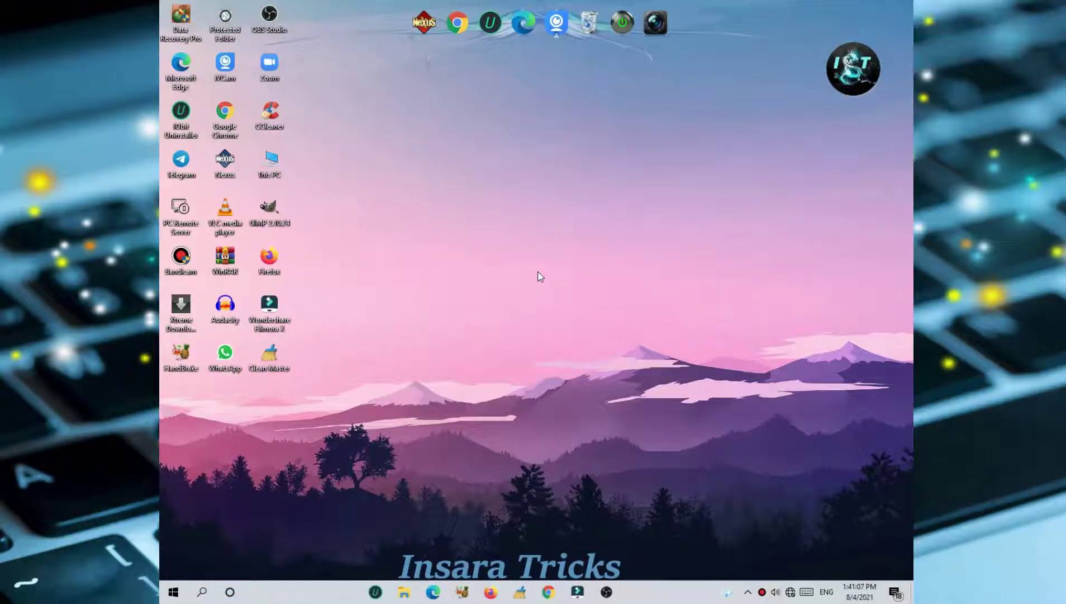
# Open This PC through a Windows search and go to the Downloads folder
pyautogui.press('super')
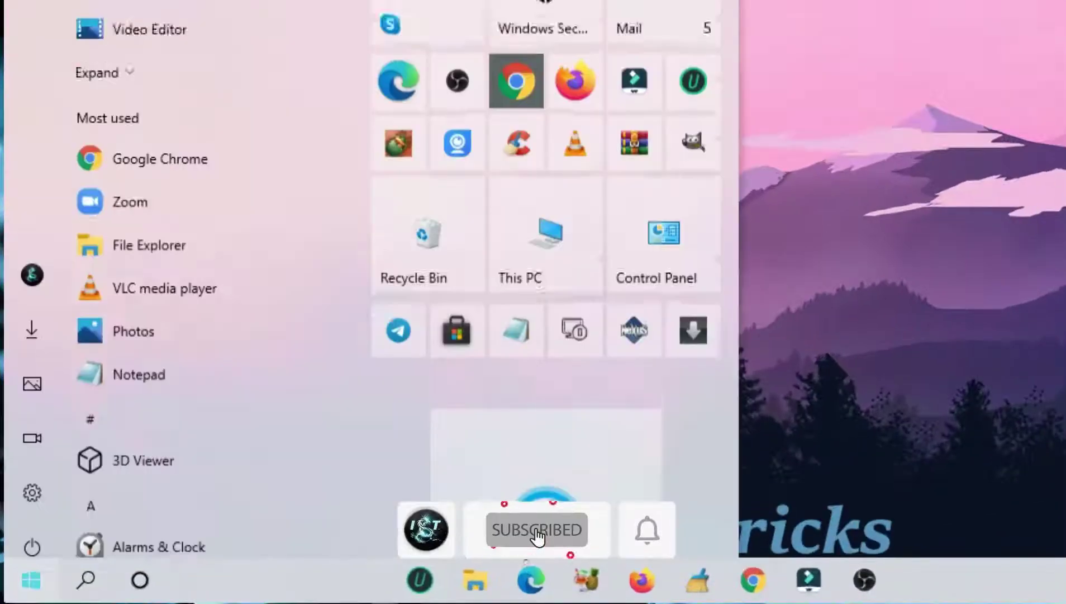
pyautogui.write('this')
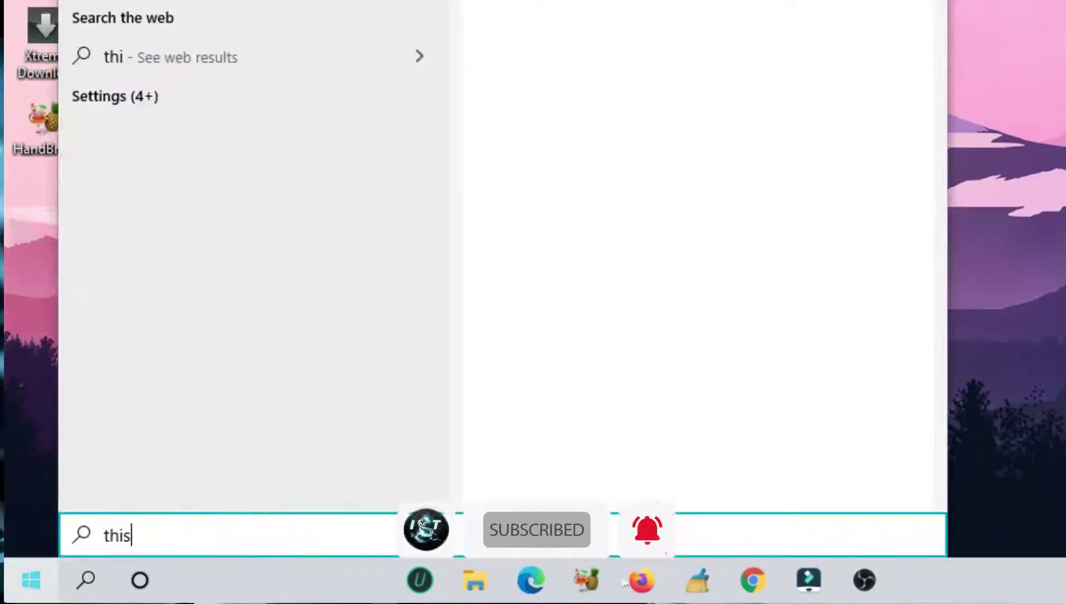
pyautogui.press('Return')
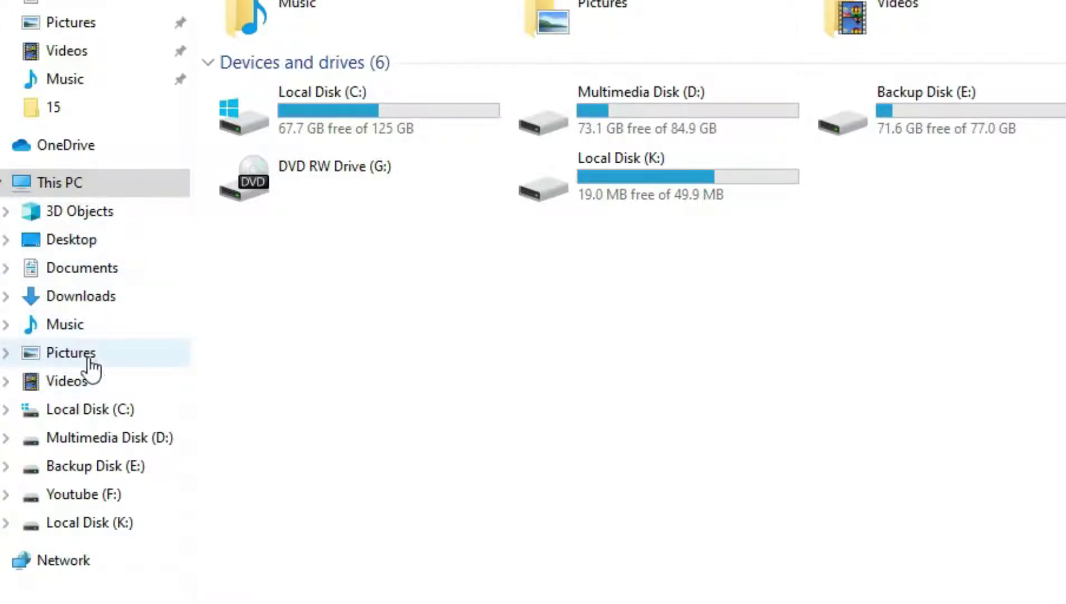
pyautogui.click(79, 296)
# Move all eight folders in Downloads to the New Location folder on Multimedia Disk (D:)
pyautogui.moveTo(307, 447); pyautogui.dragTo(520, 139)
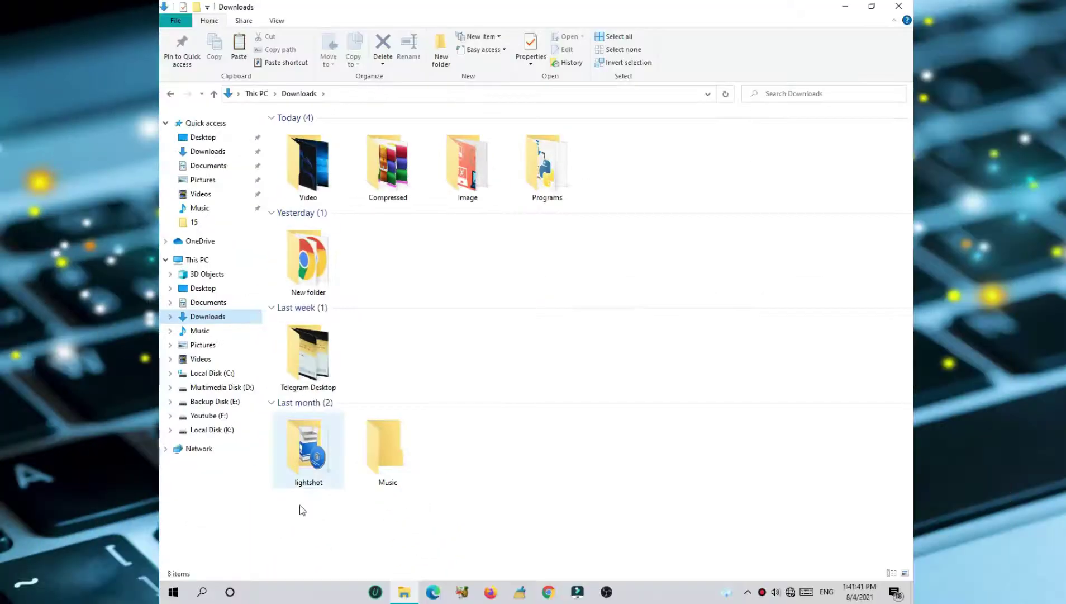
pyautogui.moveTo(316, 375); pyautogui.dragTo(287, 452)
pyautogui.hotkey('ctrl', 'a')
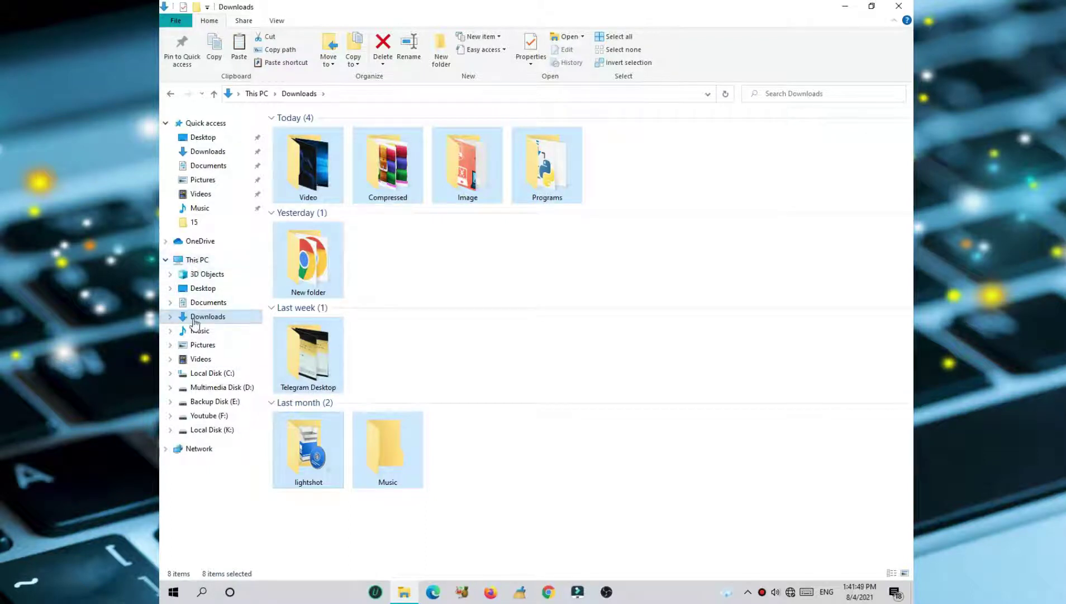
pyautogui.press('alt')
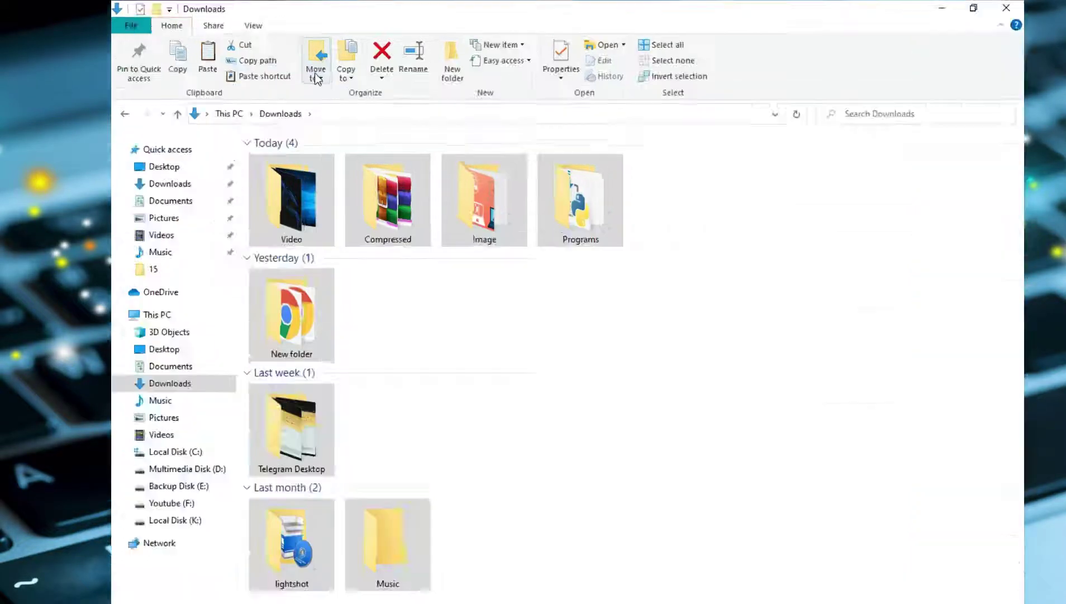
pyautogui.click(330, 64)
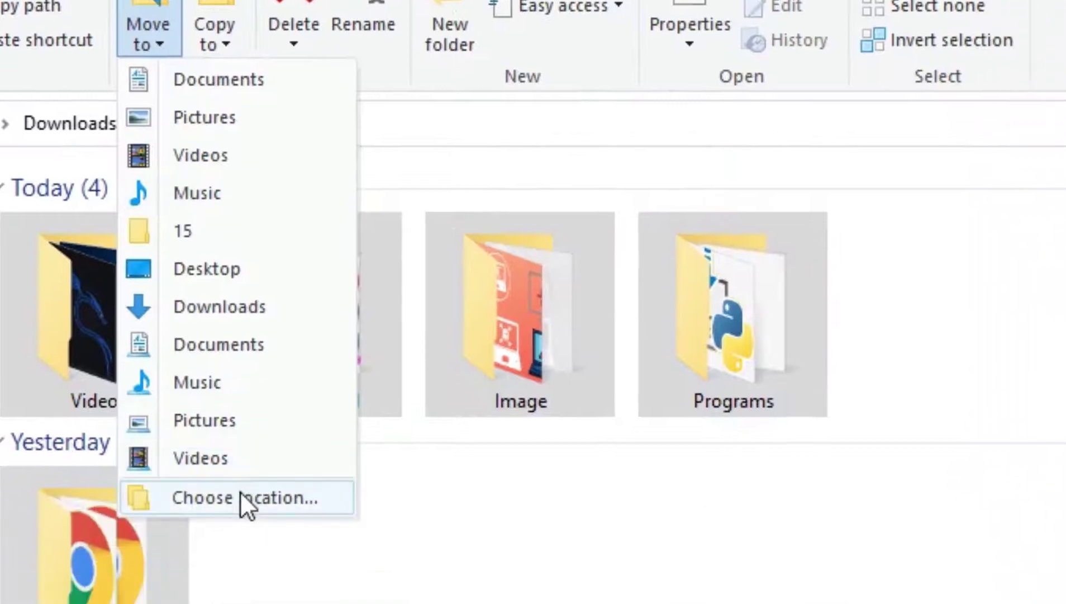
pyautogui.click(364, 229)
pyautogui.scroll(-3, 457, 435)
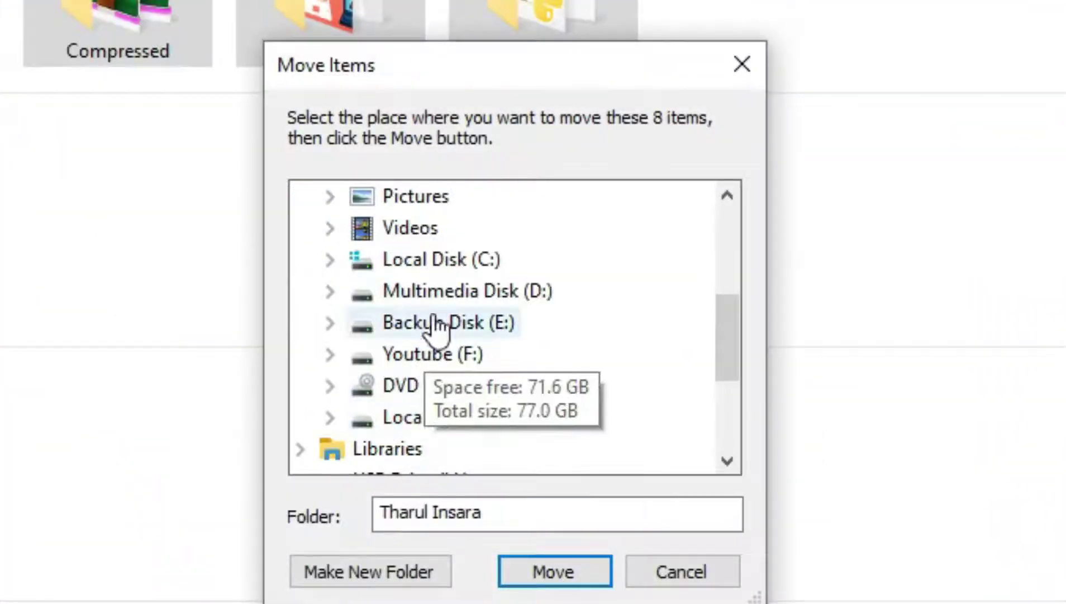
pyautogui.click(436, 292)
pyautogui.click(425, 355)
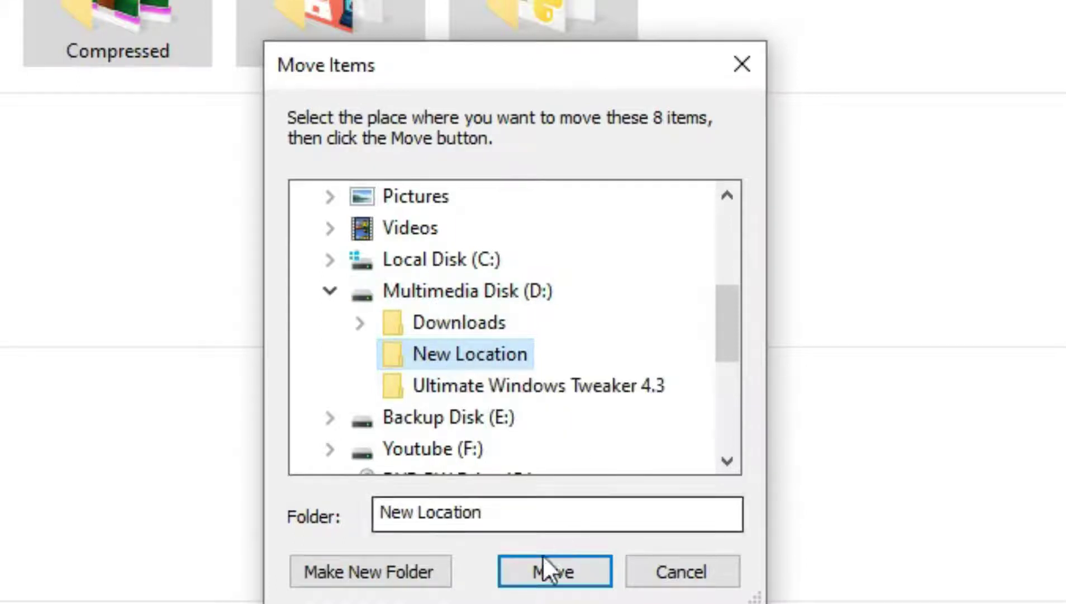
pyautogui.click(547, 572)
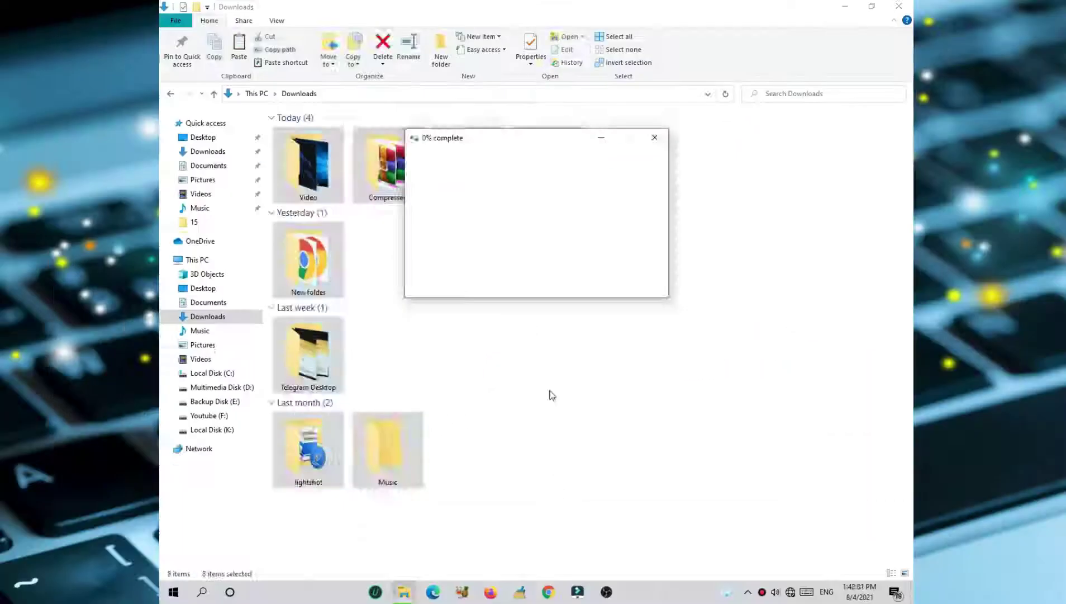
pyautogui.click(231, 272)
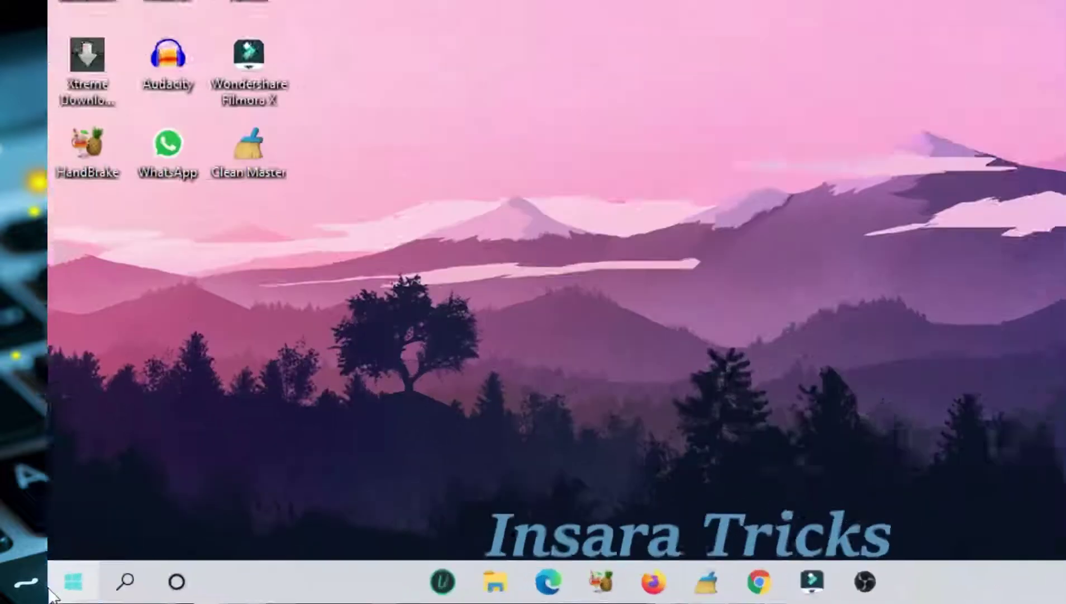
# Open Disk Cleanup through a Windows search for "disk" and scan the C: drive
pyautogui.click(173, 591)
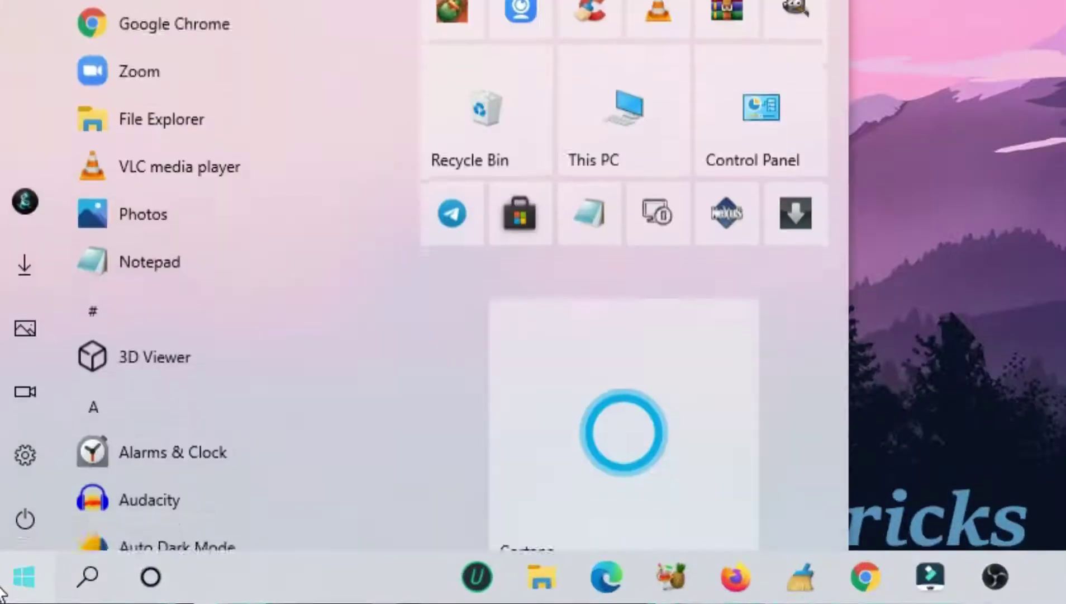
pyautogui.write('disk')
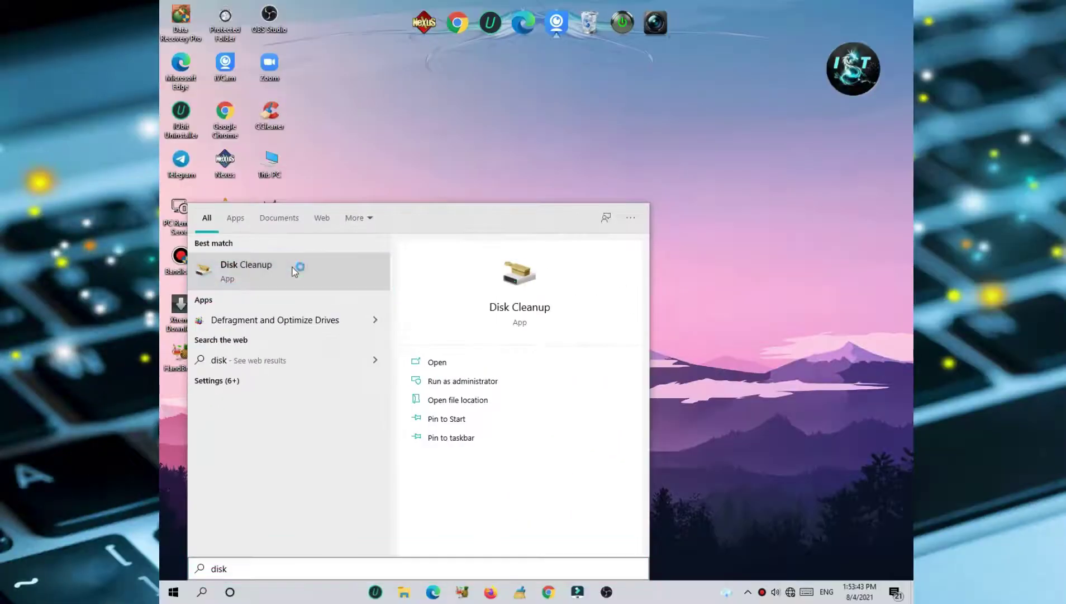
pyautogui.click(290, 162)
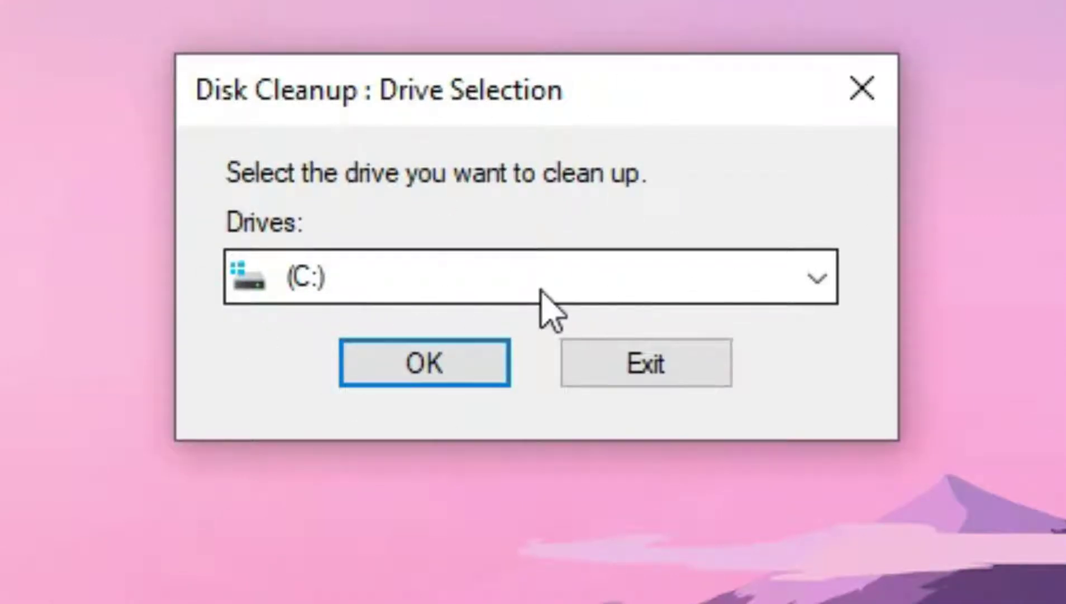
pyautogui.click(674, 278)
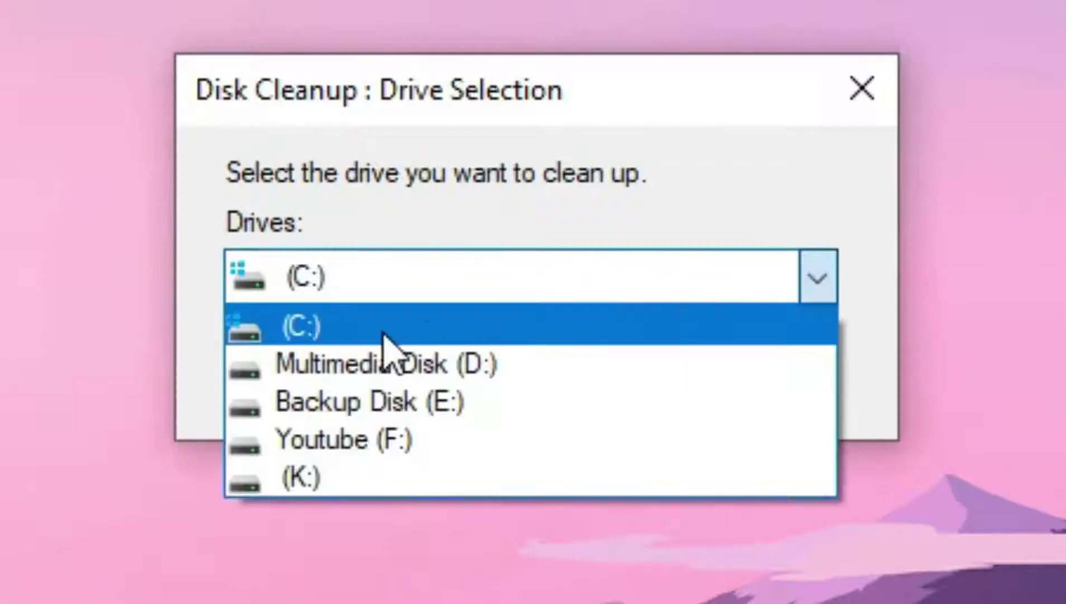
pyautogui.click(303, 324)
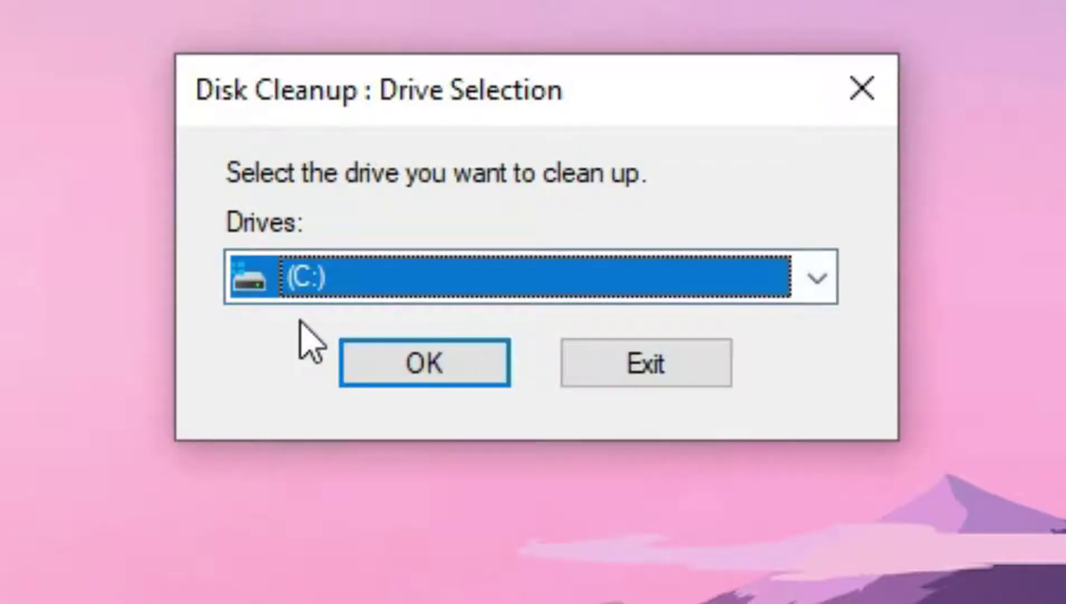
pyautogui.click(423, 367)
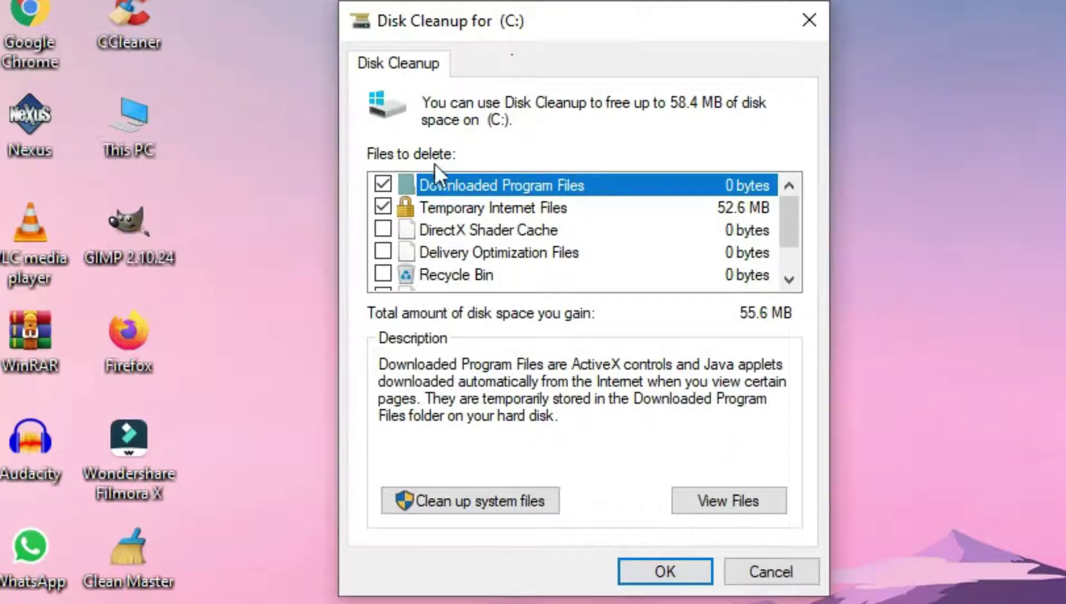
# Include DirectX Shader Cache, Delivery Optimization Files, Recycle Bin and Temporary files in the cleanup and permanently delete all checked categories
pyautogui.click(385, 260)
pyautogui.click(386, 269)
pyautogui.scroll(-1, 385, 274)
pyautogui.click(385, 251)
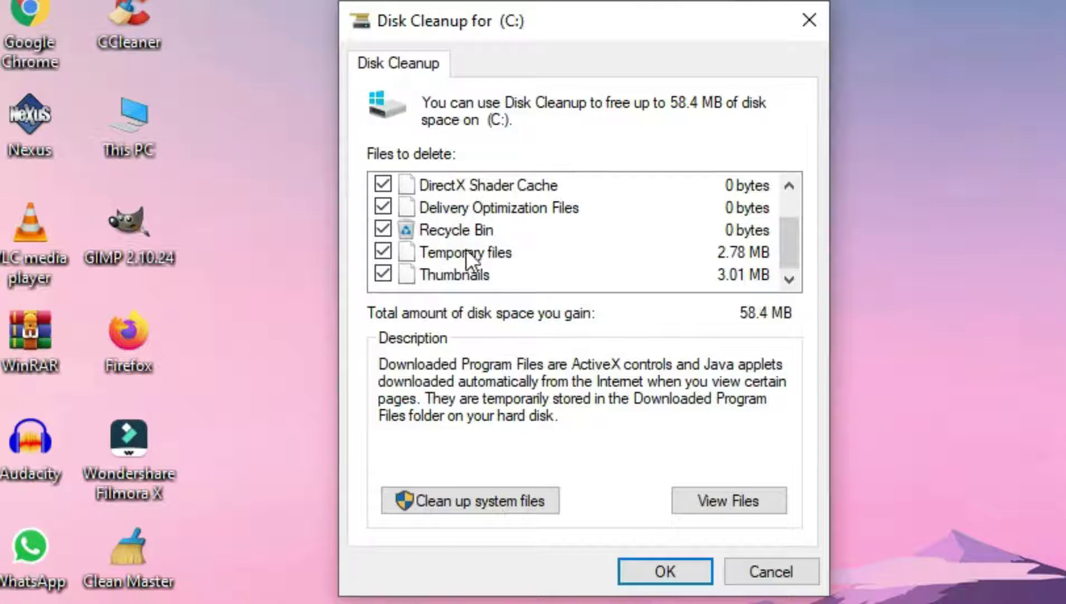
pyautogui.click(653, 571)
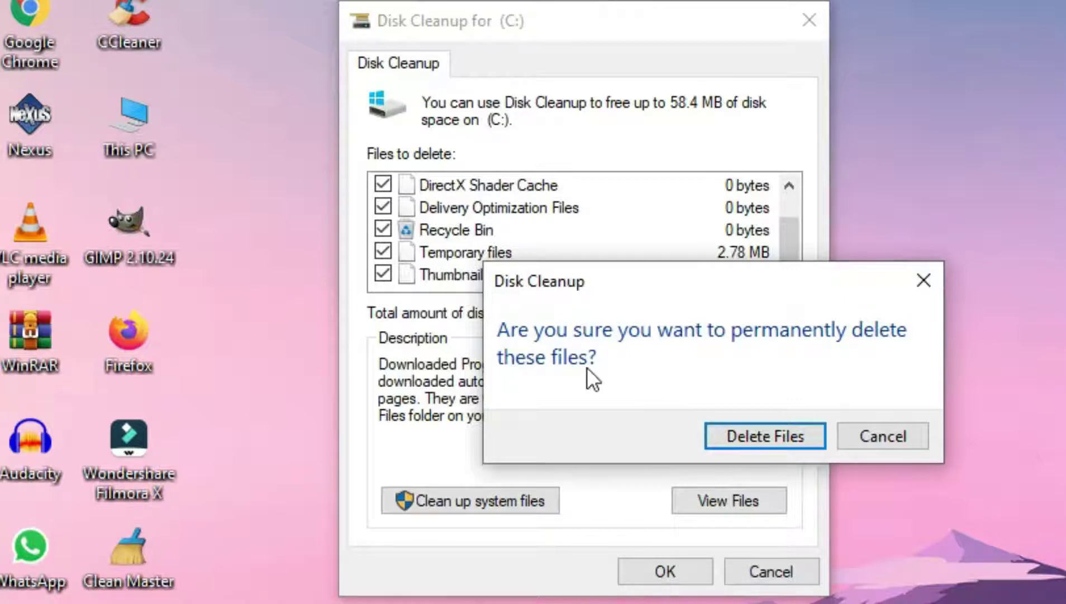
pyautogui.click(753, 436)
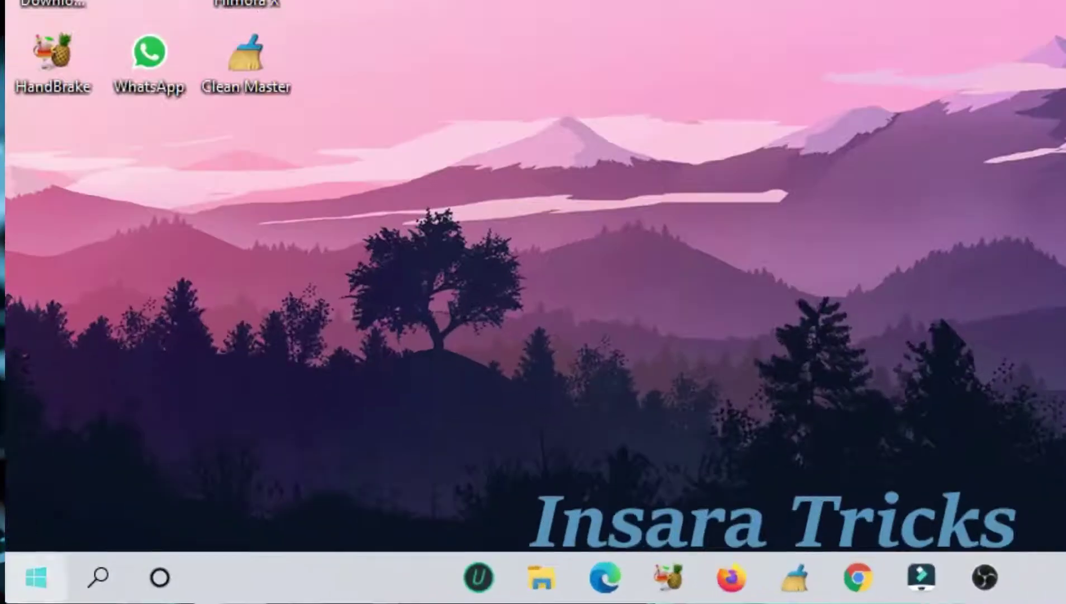
# Open Optimize Drives through a Windows search for "opti" and start optimizing the C: drive
pyautogui.click(170, 594)
pyautogui.write('opti')
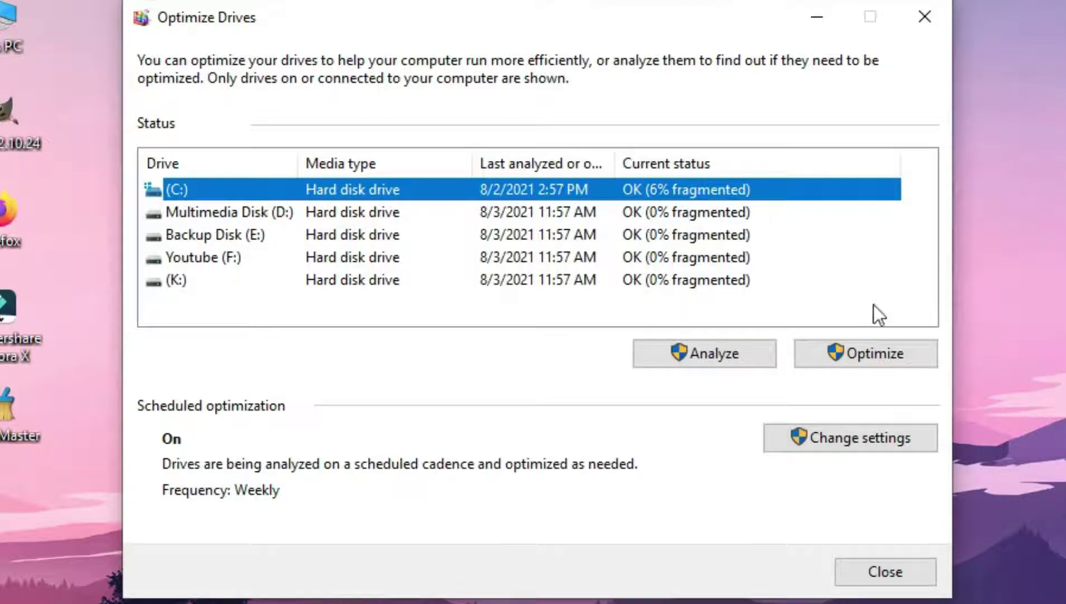
pyautogui.click(873, 357)
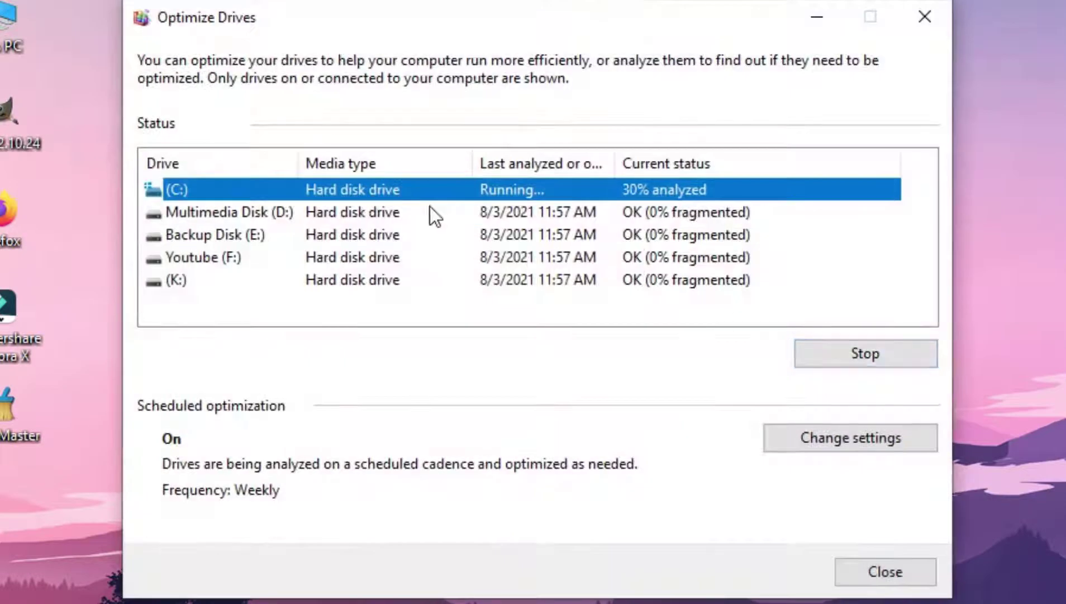
# Start optimizing the remaining drives: Multimedia Disk (D:), Backup Disk (E:), Youtube (F:) and K:
pyautogui.click(430, 211)
pyautogui.click(835, 354)
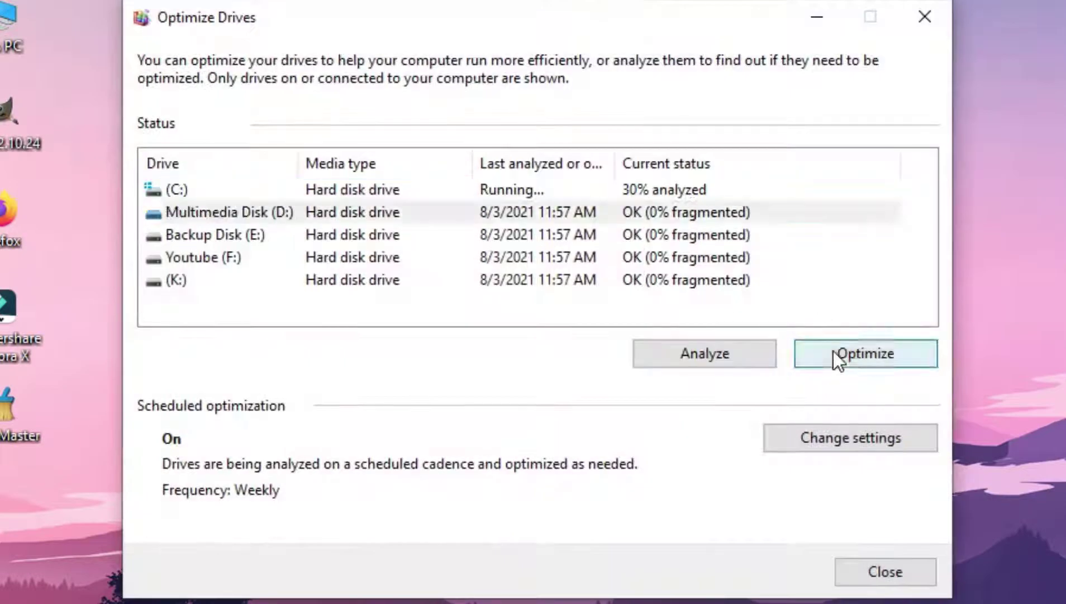
pyautogui.click(516, 234)
pyautogui.click(817, 355)
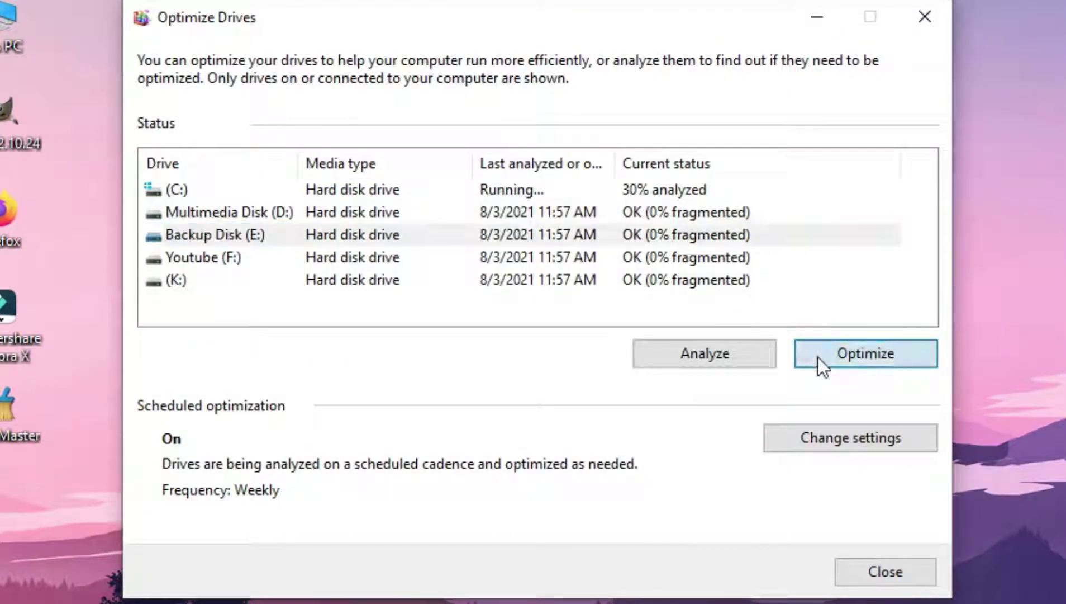
pyautogui.click(514, 256)
pyautogui.click(855, 353)
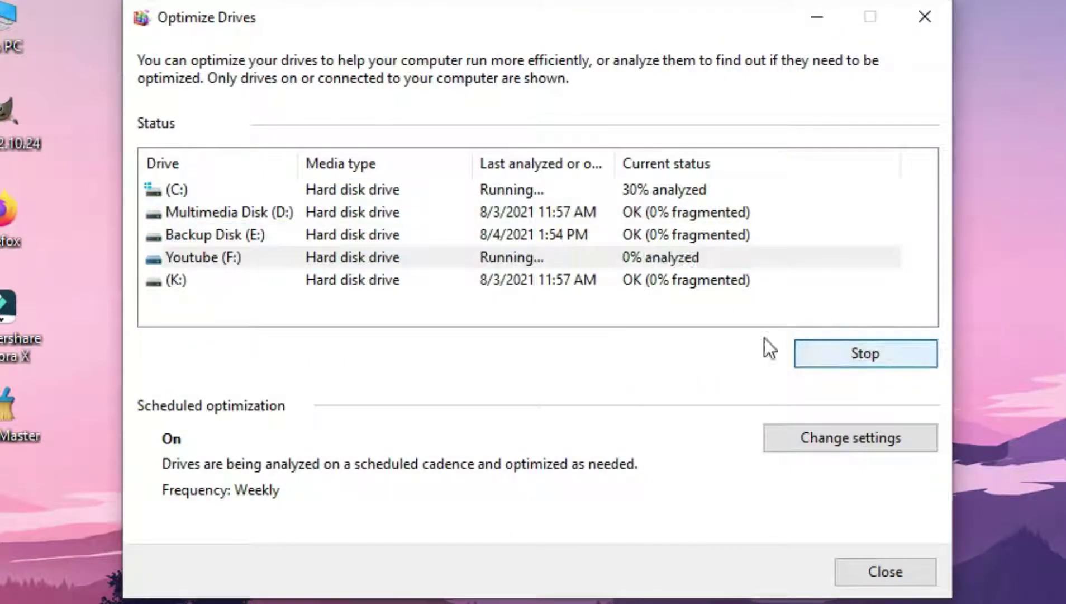
pyautogui.click(614, 288)
pyautogui.click(897, 365)
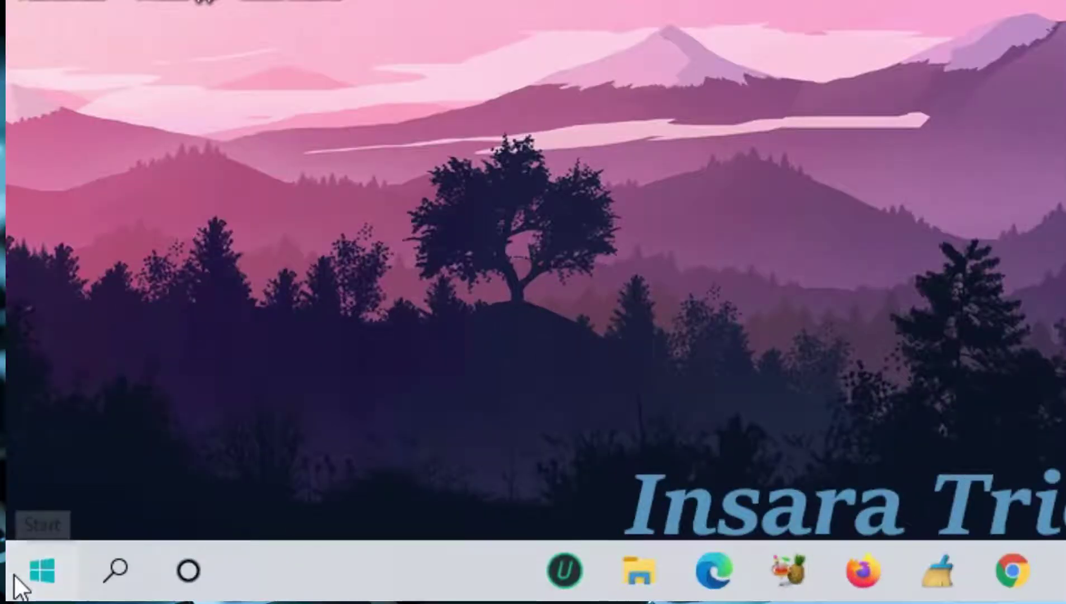
pyautogui.click(163, 592)
pyautogui.write('tas')
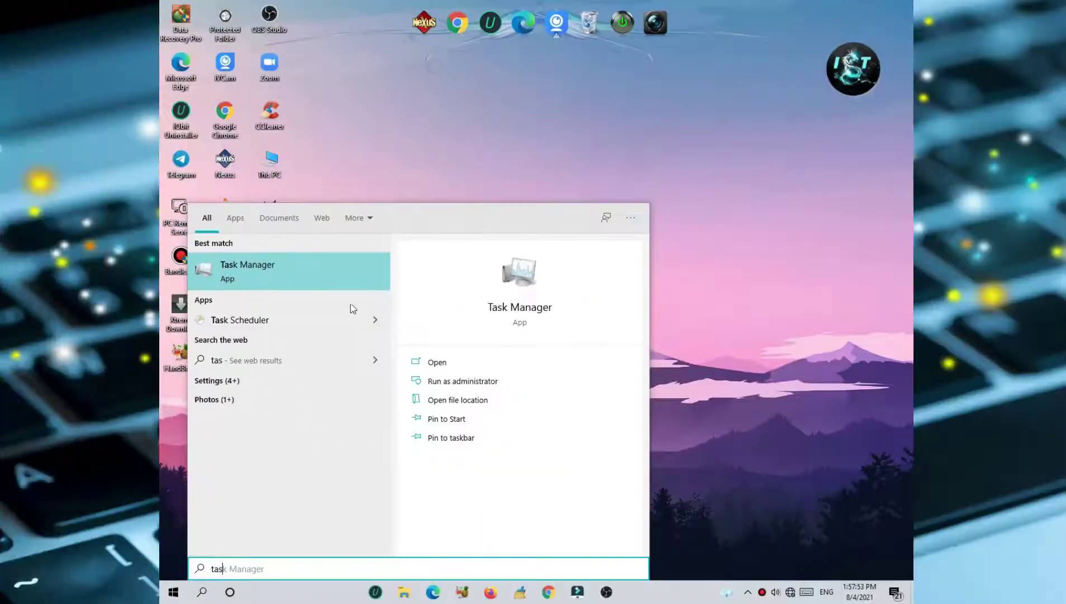
pyautogui.click(692, 382)
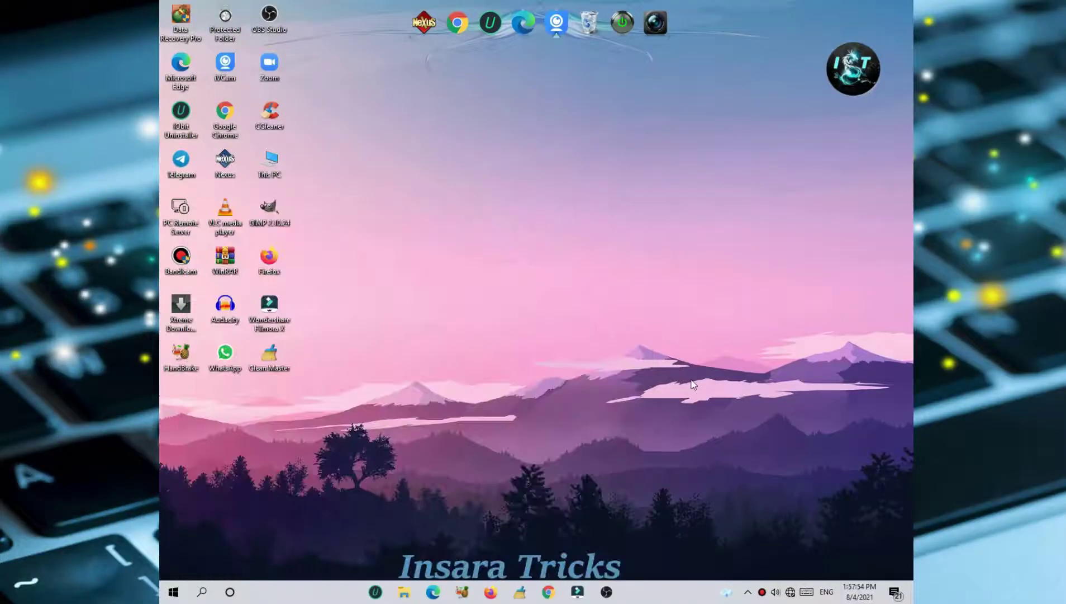
pyautogui.rightClick(664, 591)
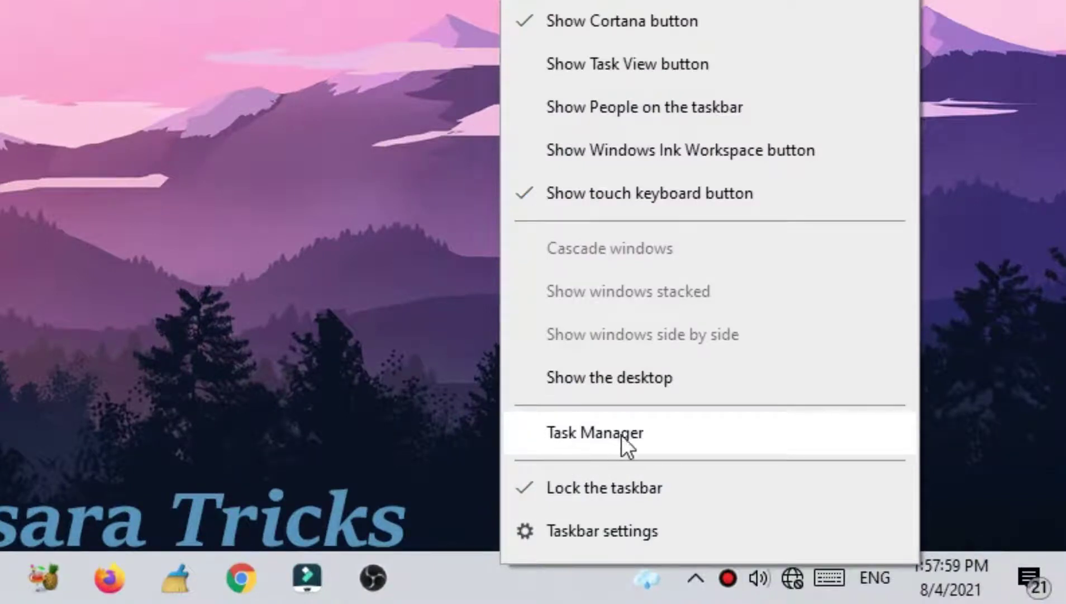
pyautogui.click(475, 392)
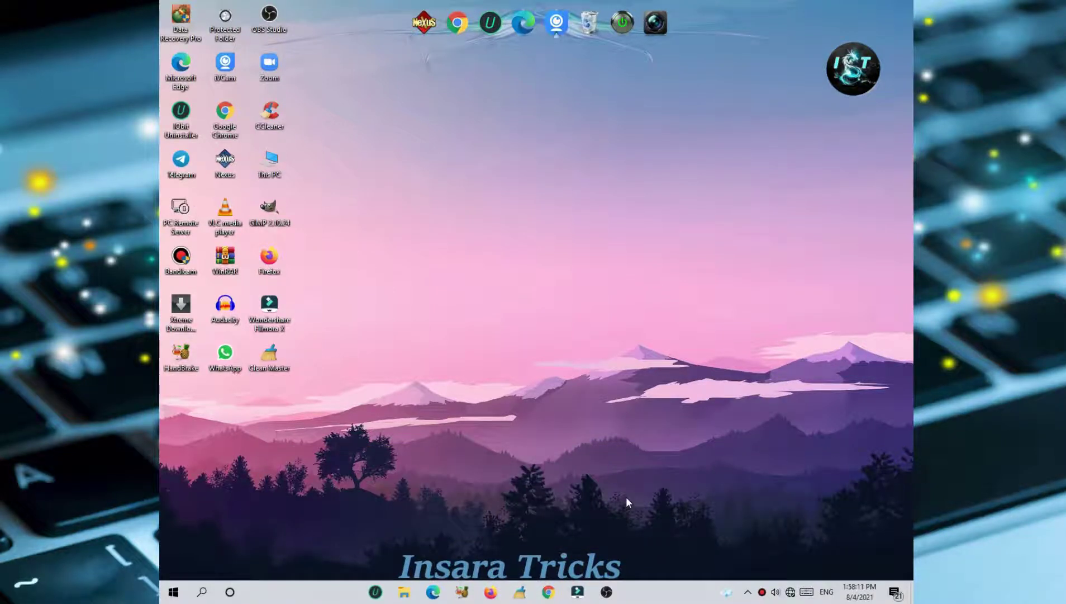
# Open Task Manager, move its window toward the middle of the desktop and expand it to the detailed view
pyautogui.hotkey('ctrl', 'shift', 'Escape')
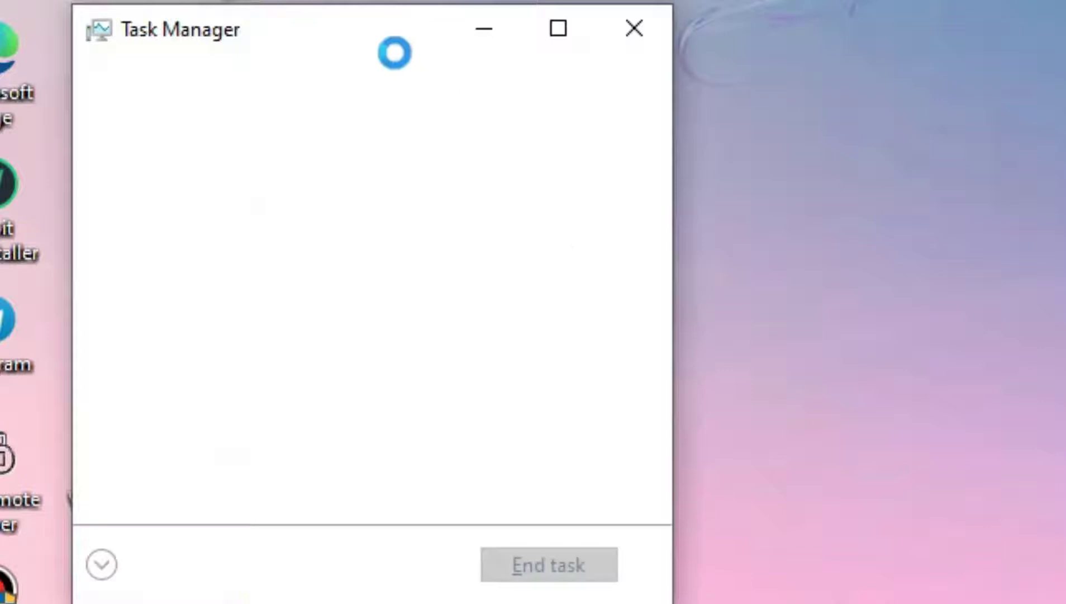
pyautogui.moveTo(300, 31); pyautogui.dragTo(865, 239)
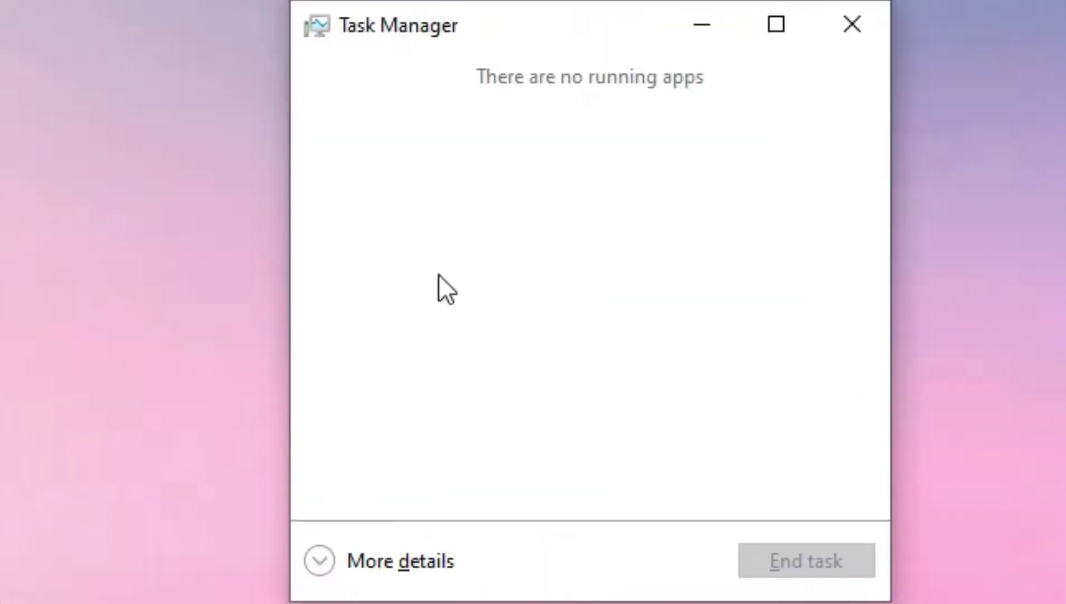
pyautogui.click(343, 563)
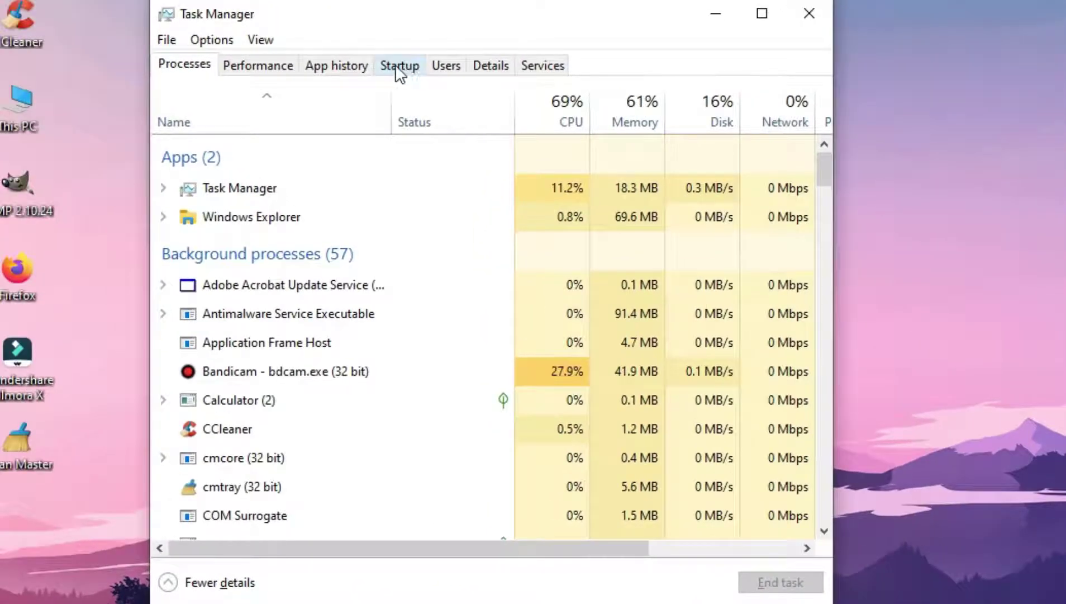
# Disable Adobe Updater Startup Utility in Task Manager's list of startup programs
pyautogui.click(403, 70)
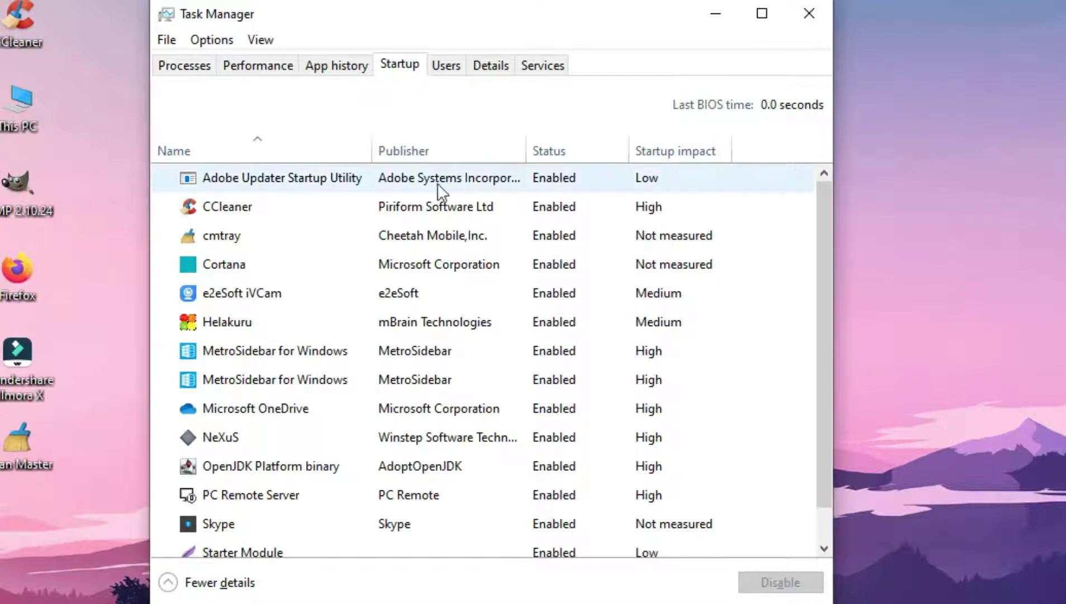
pyautogui.scroll(-1, 492, 263)
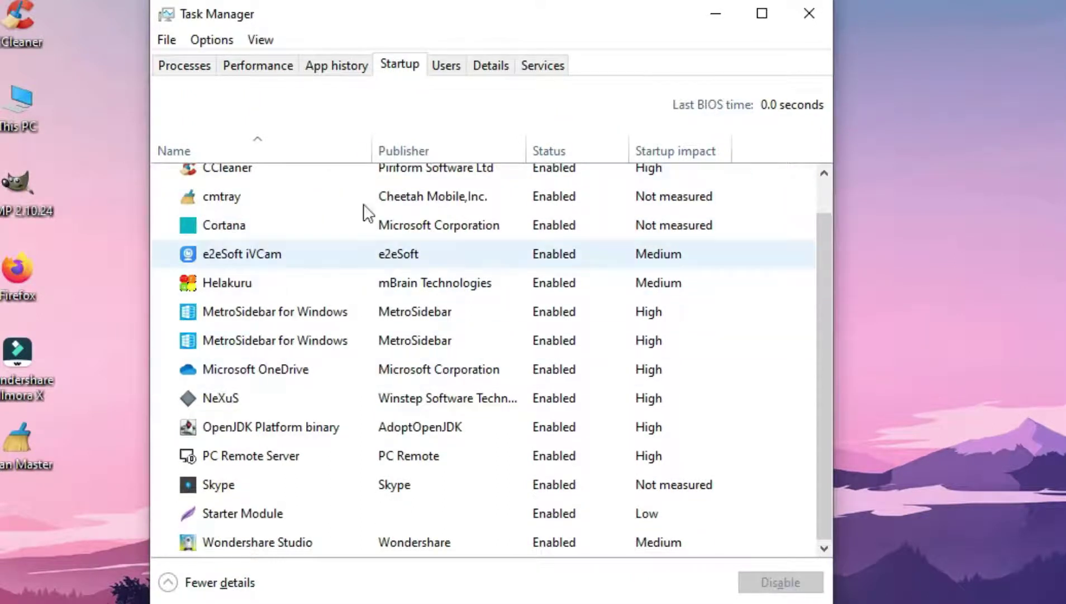
pyautogui.scroll(1, 385, 259)
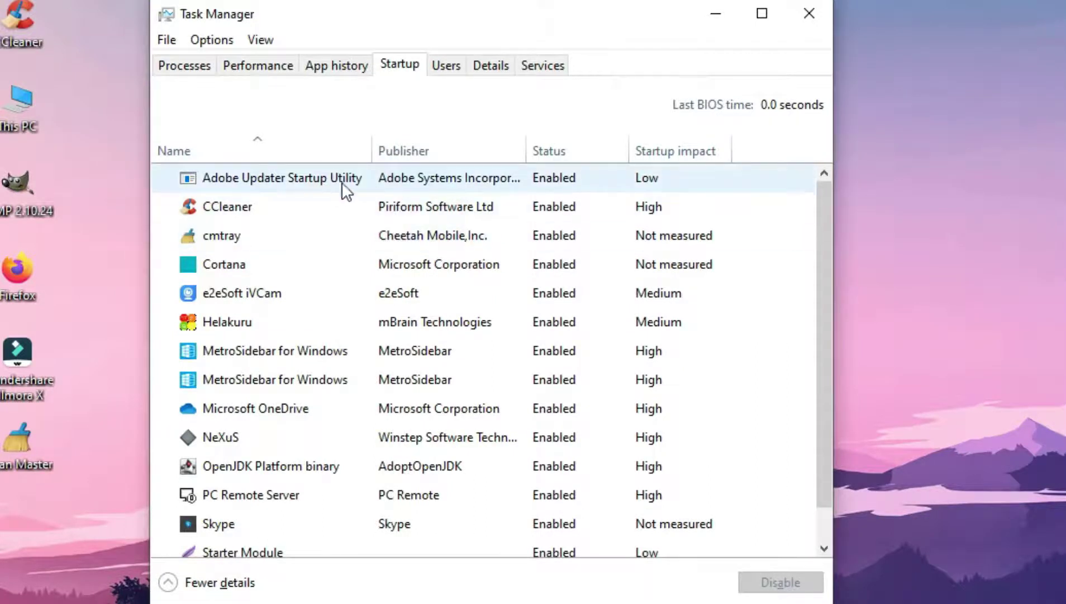
pyautogui.rightClick(364, 185)
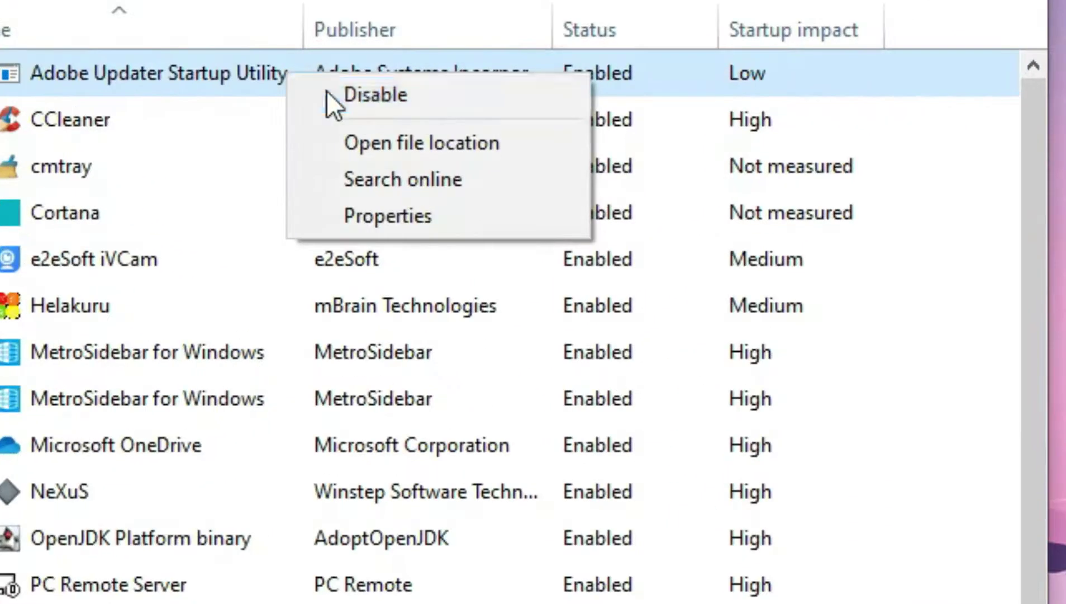
pyautogui.click(386, 189)
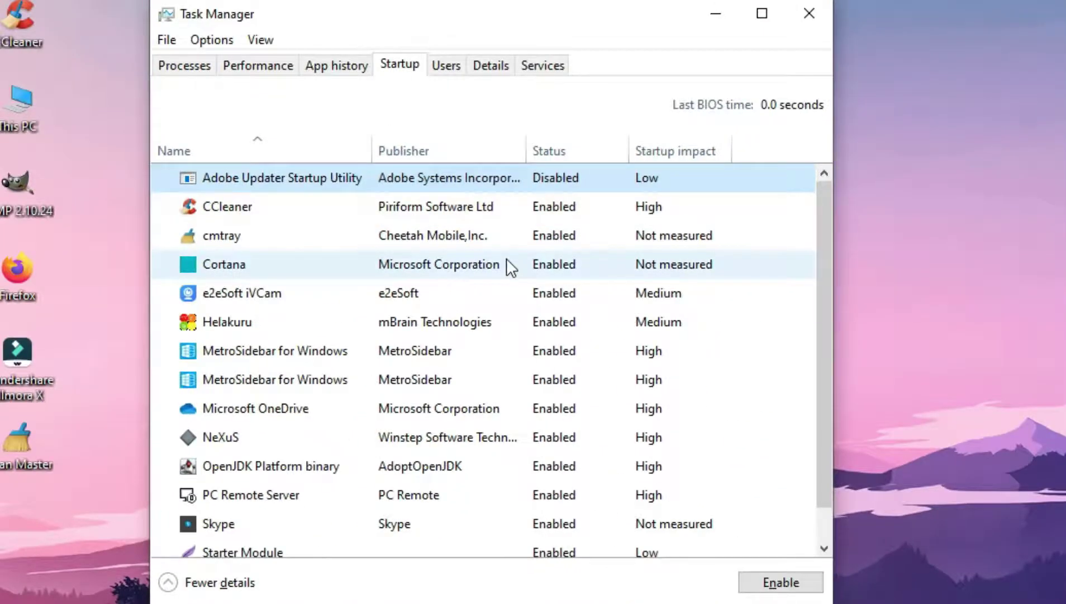
# Disable Cortana and Skype in Task Manager's list of startup programs, and close Task Manager
pyautogui.rightClick(521, 204)
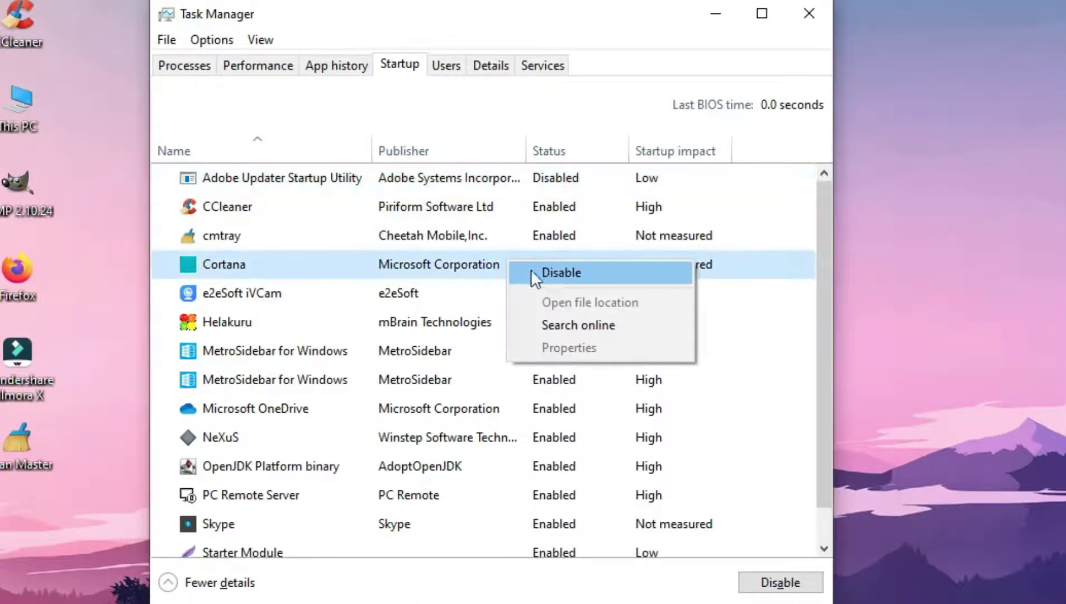
pyautogui.click(520, 277)
pyautogui.scroll(-1, 476, 326)
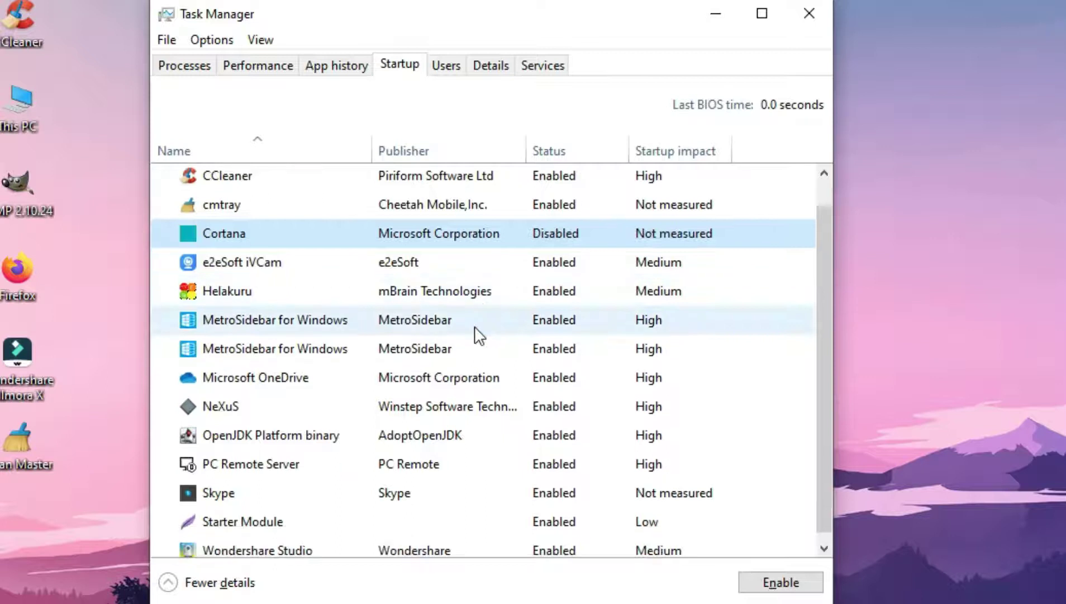
pyautogui.scroll(-1, 408, 460)
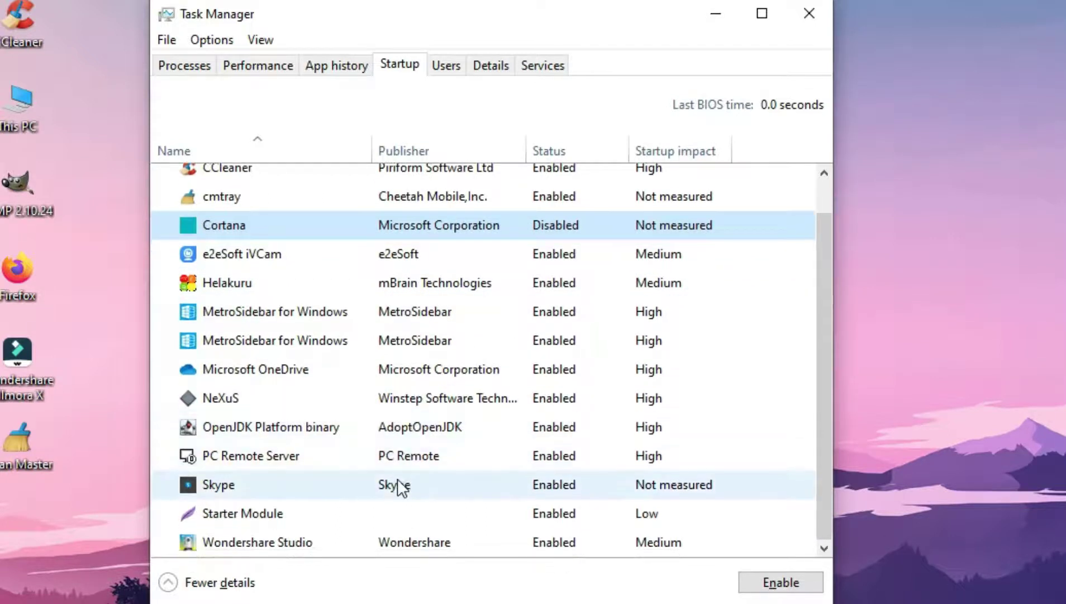
pyautogui.rightClick(400, 481)
pyautogui.click(433, 492)
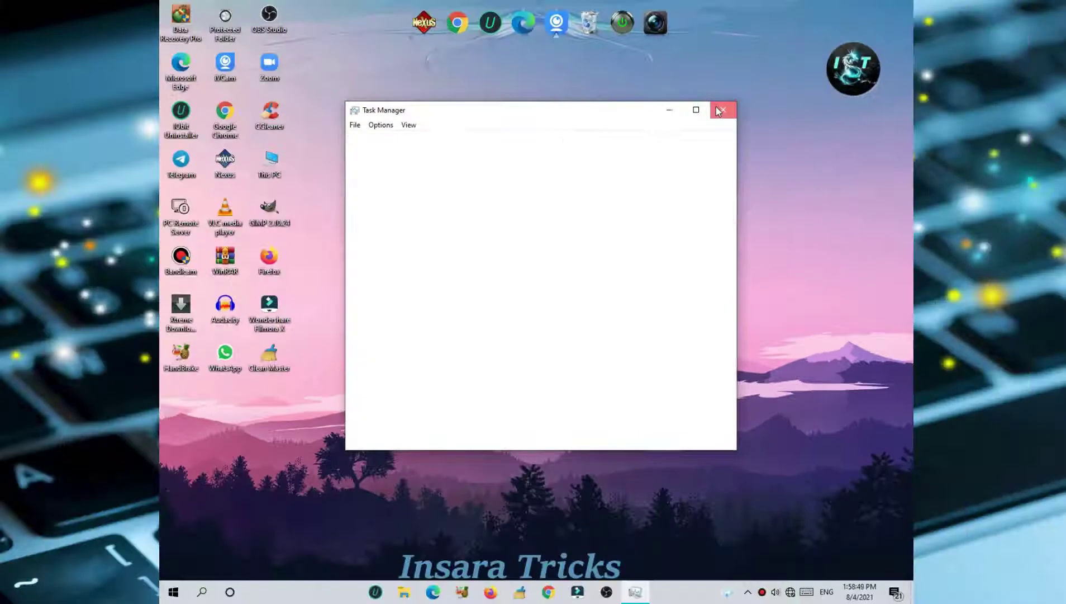
pyautogui.click(716, 106)
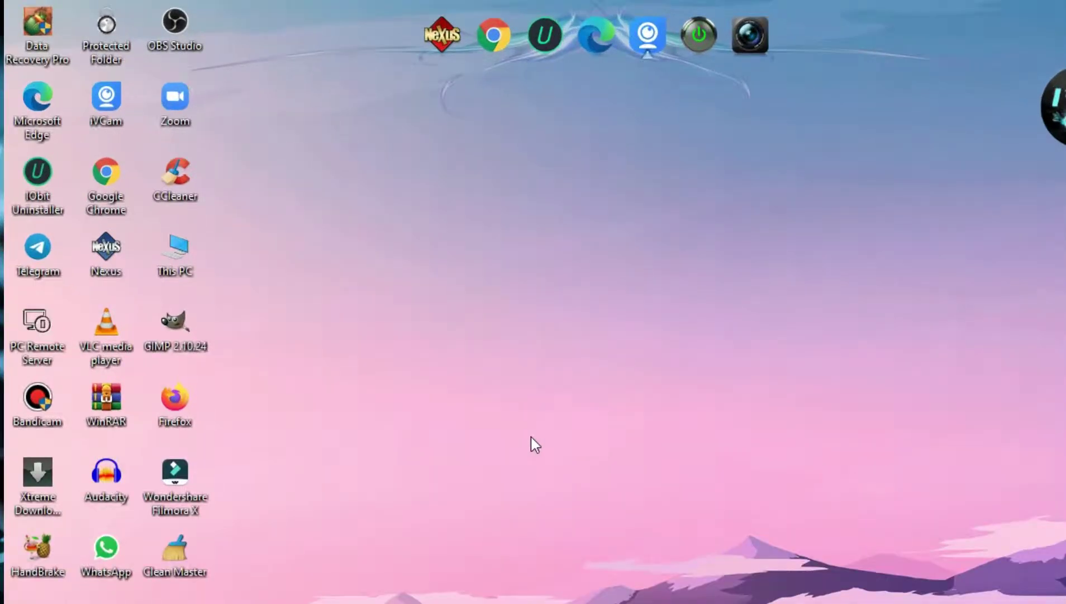
# Open the Desktop Icon Settings from the Themes page of the desktop's Personalization settings
pyautogui.moveTo(428, 601); pyautogui.dragTo(6, 2)
pyautogui.rightClick(499, 283)
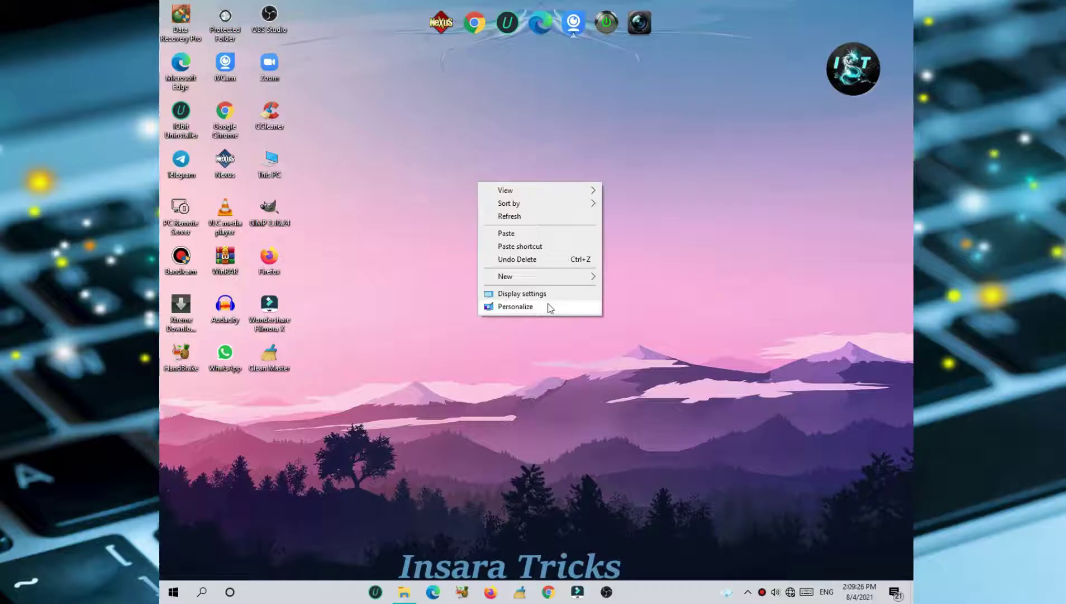
pyautogui.click(636, 481)
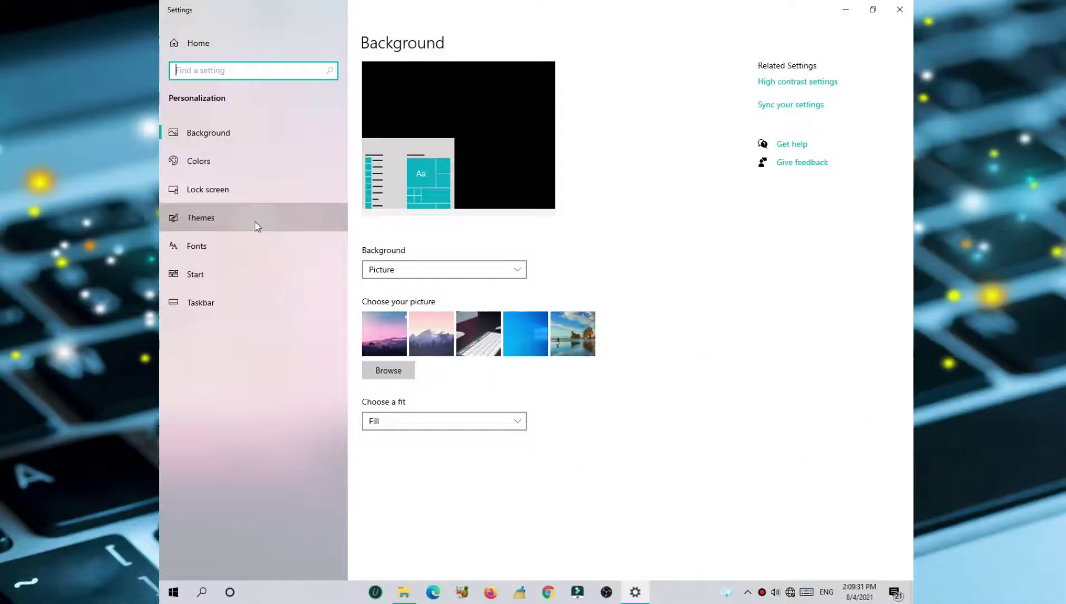
pyautogui.click(230, 244)
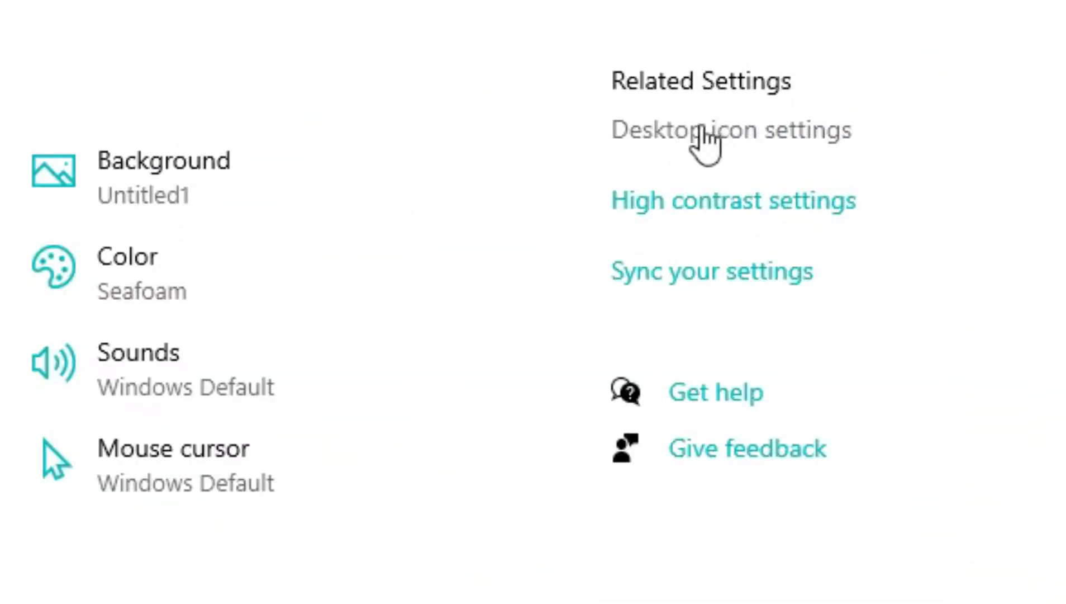
pyautogui.click(705, 137)
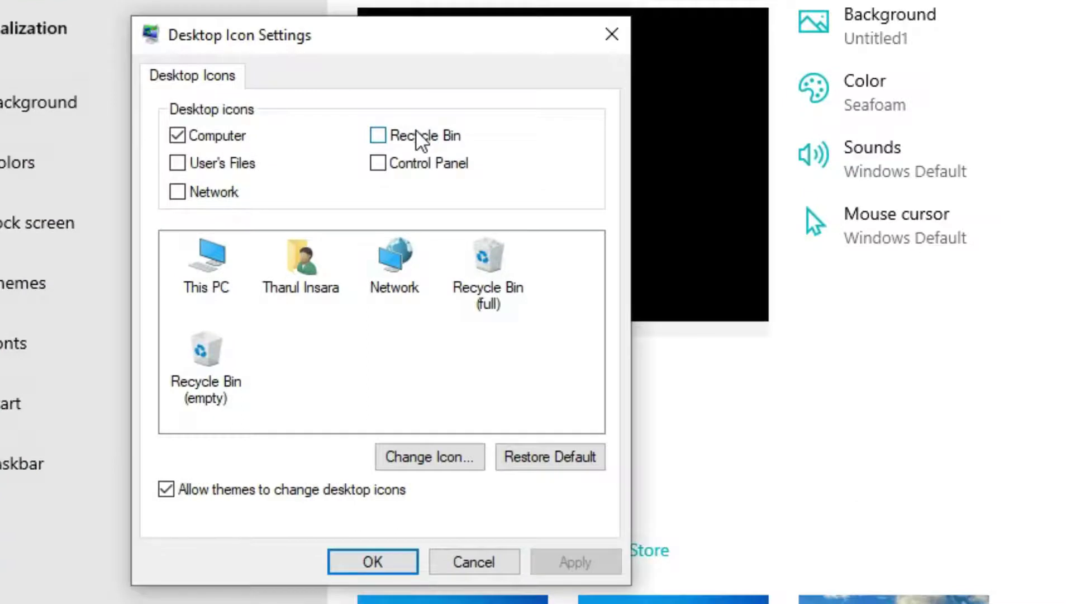
# Enable the Recycle Bin desktop icon, move it to an empty area of the desktop, and accept the icon settings
pyautogui.click(420, 139)
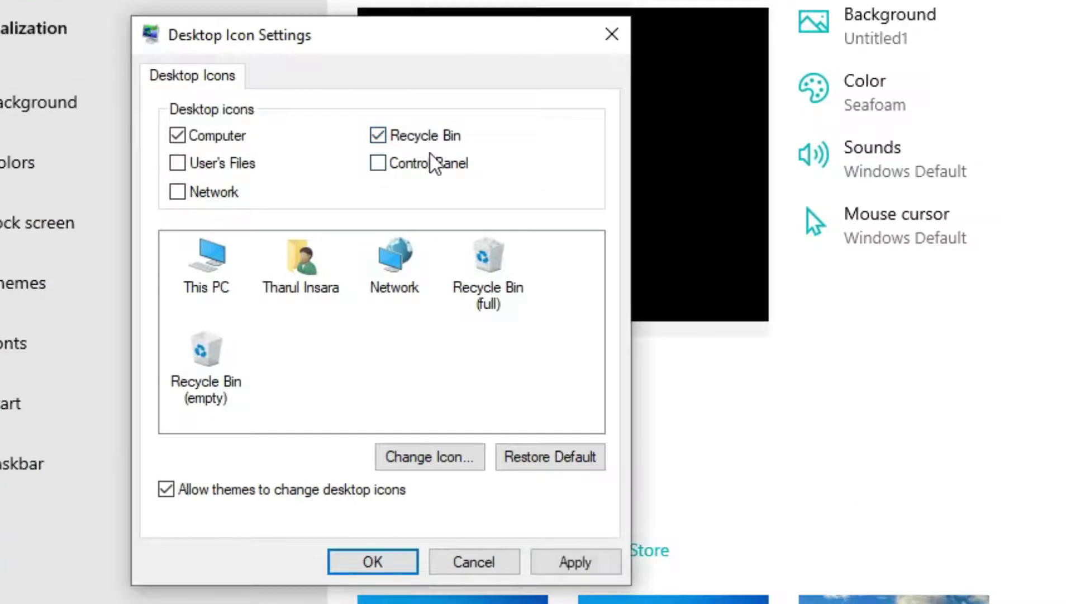
pyautogui.click(576, 561)
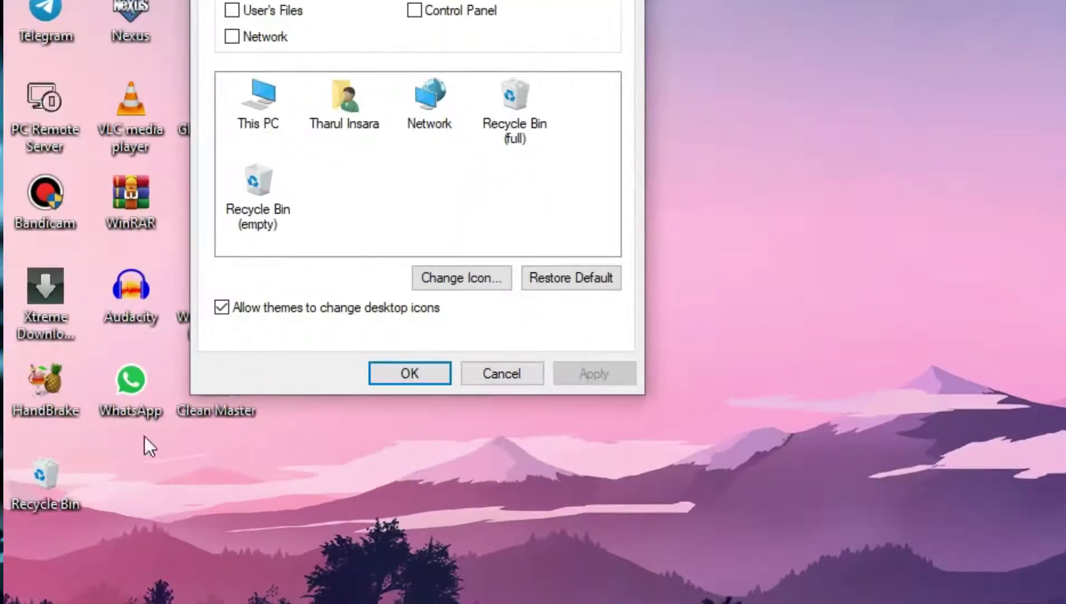
pyautogui.click(60, 494)
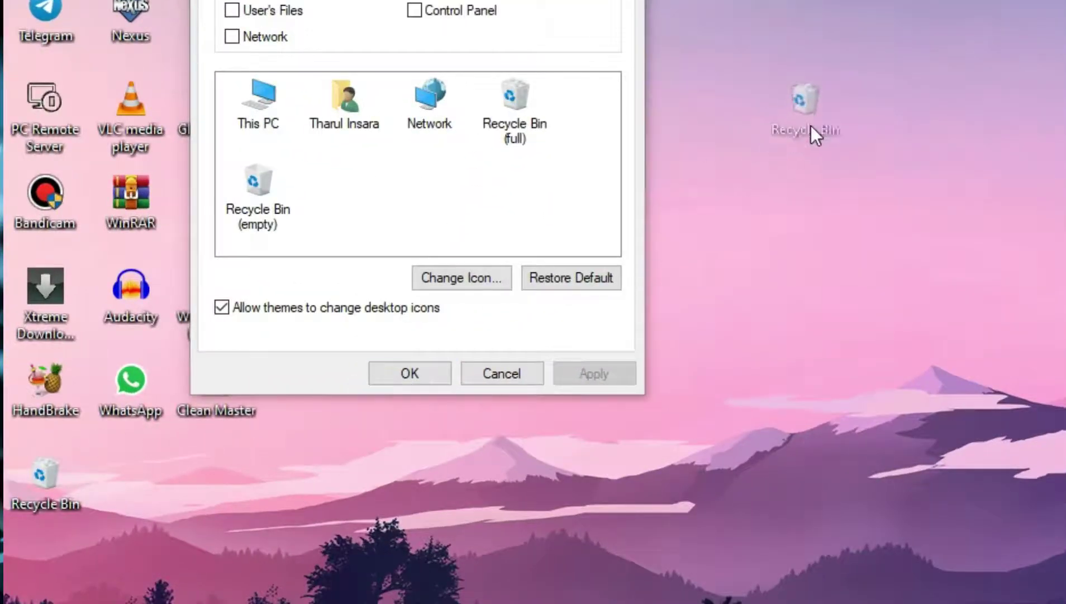
pyautogui.moveTo(810, 125); pyautogui.dragTo(811, 124)
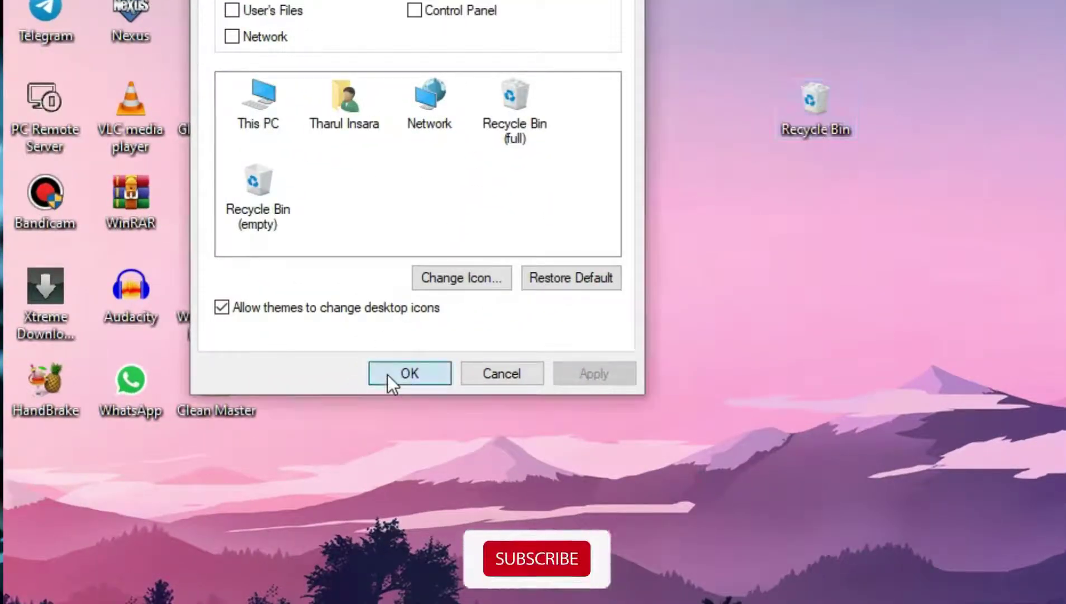
pyautogui.click(388, 373)
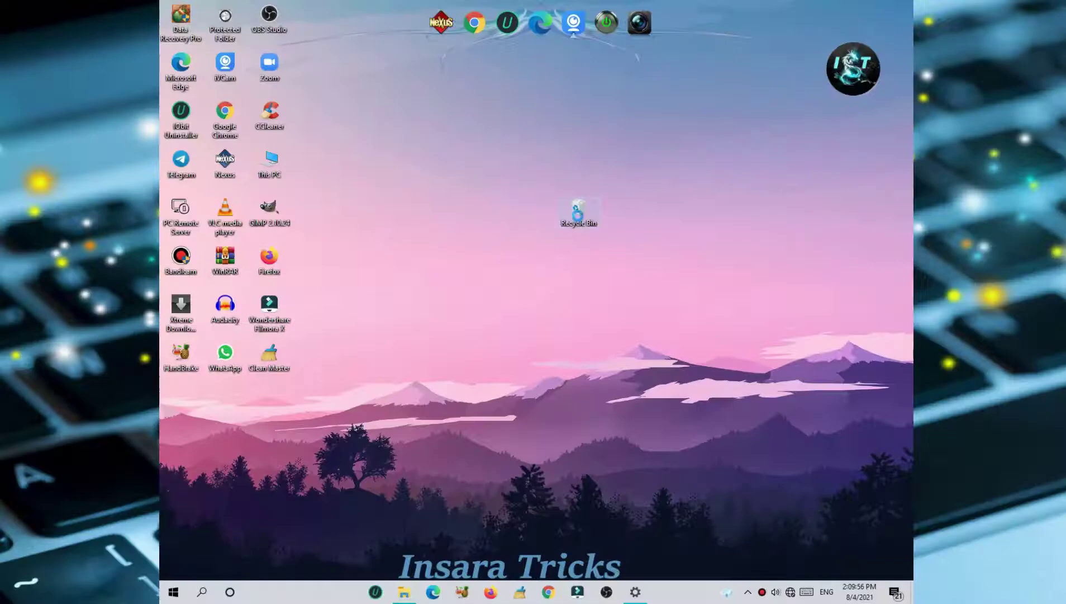
# Open the Recycle Bin and move the JPG file named 1 out of it to Multimedia Disk (D:)
pyautogui.doubleClick(579, 211)
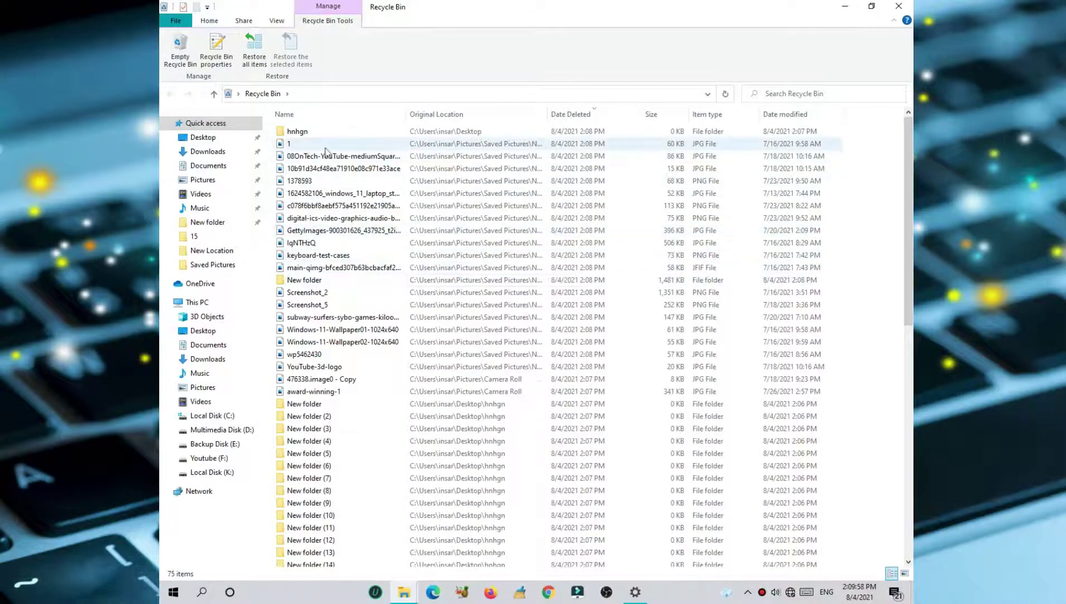
pyautogui.moveTo(311, 148); pyautogui.dragTo(291, 144)
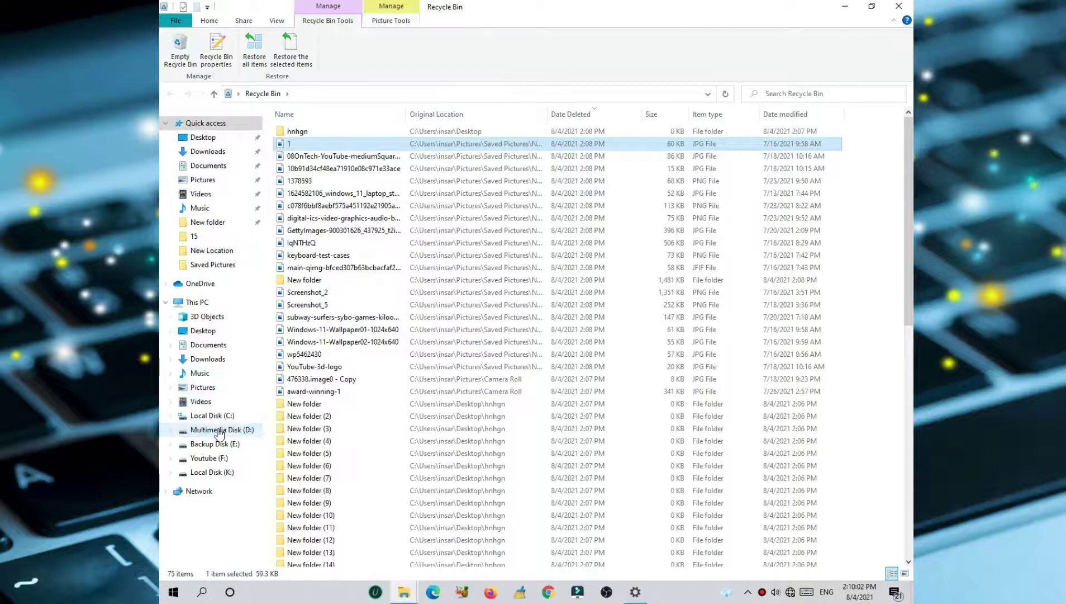
pyautogui.moveTo(217, 431); pyautogui.dragTo(217, 432)
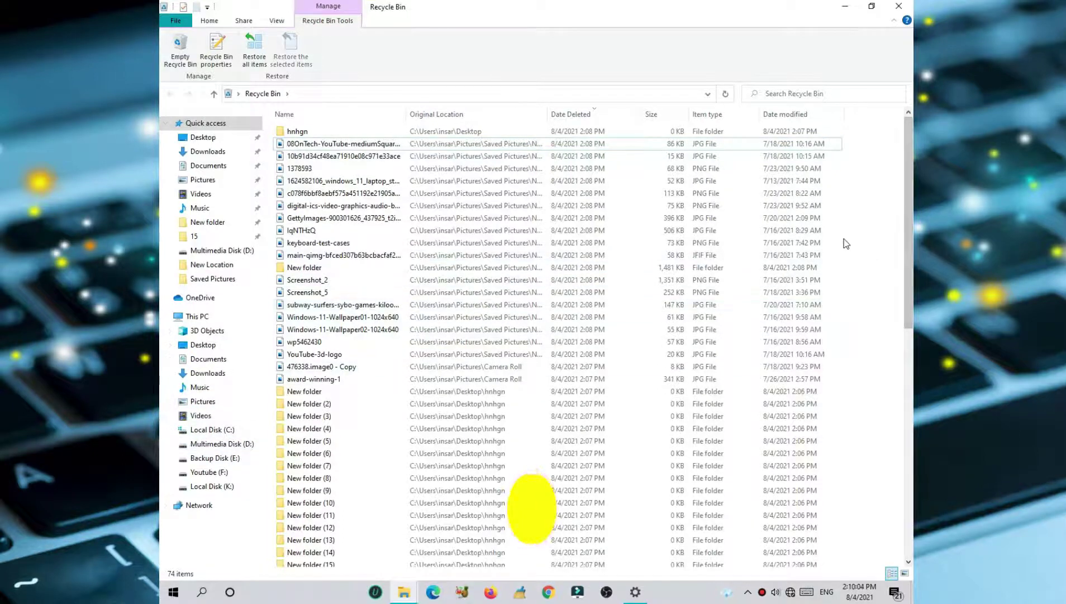
# Permanently delete all remaining items in the Recycle Bin
pyautogui.hotkey('ctrl', 'a')
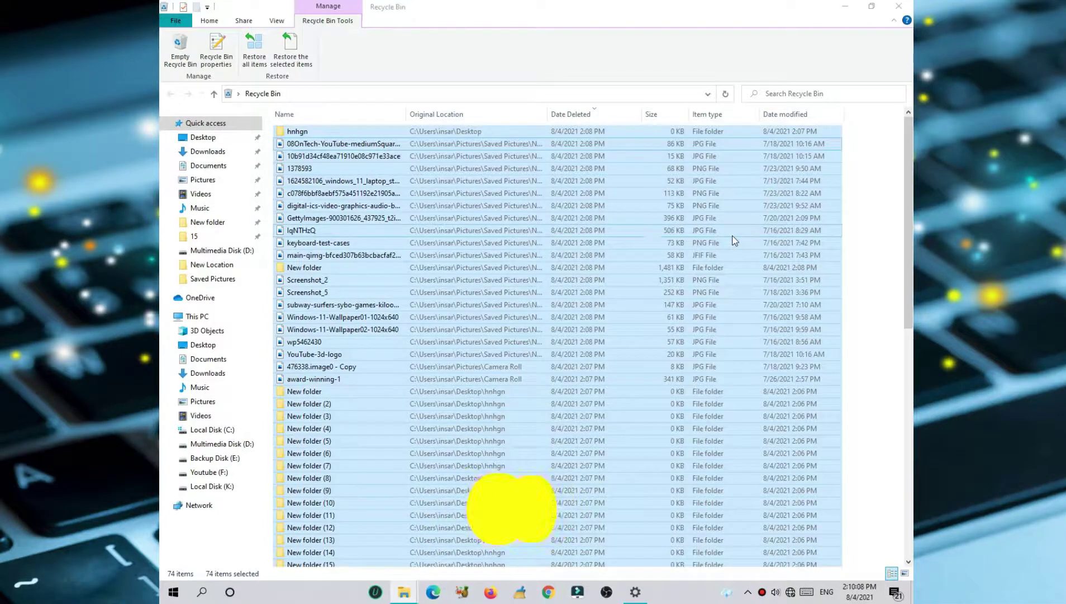
pyautogui.press('Delete')
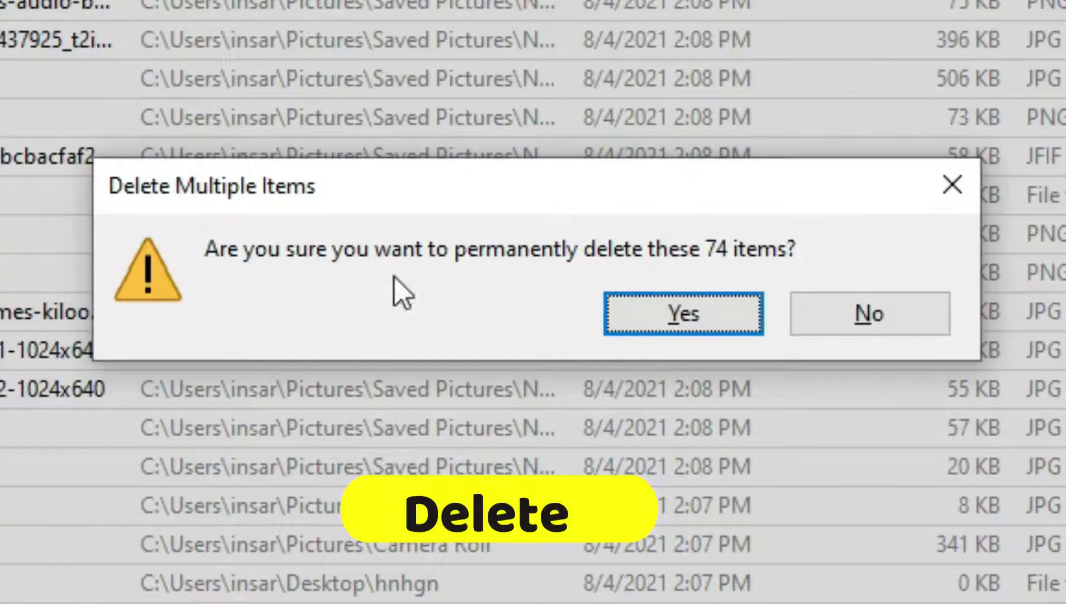
pyautogui.click(672, 324)
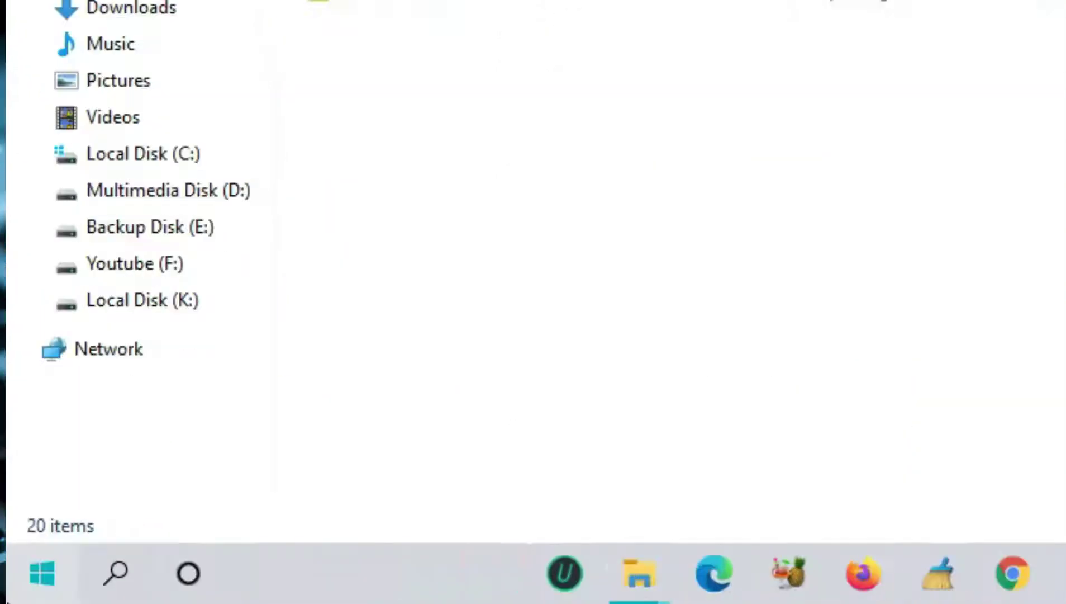
# Bring up the Windows power options, and open This PC from the desktop to examine the drives
pyautogui.click(173, 591)
pyautogui.click(28, 517)
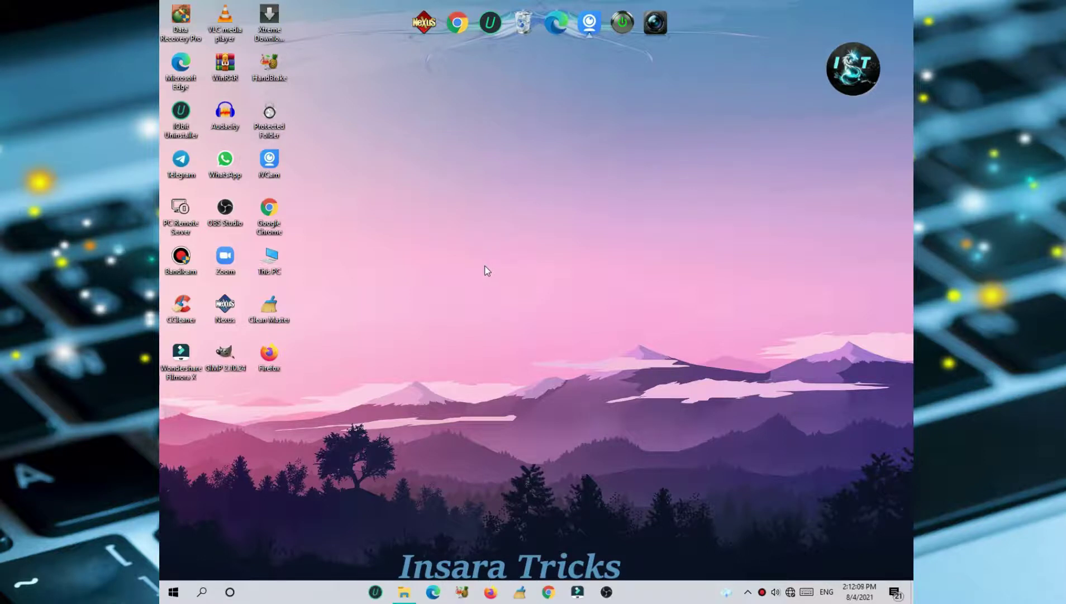
pyautogui.doubleClick(273, 267)
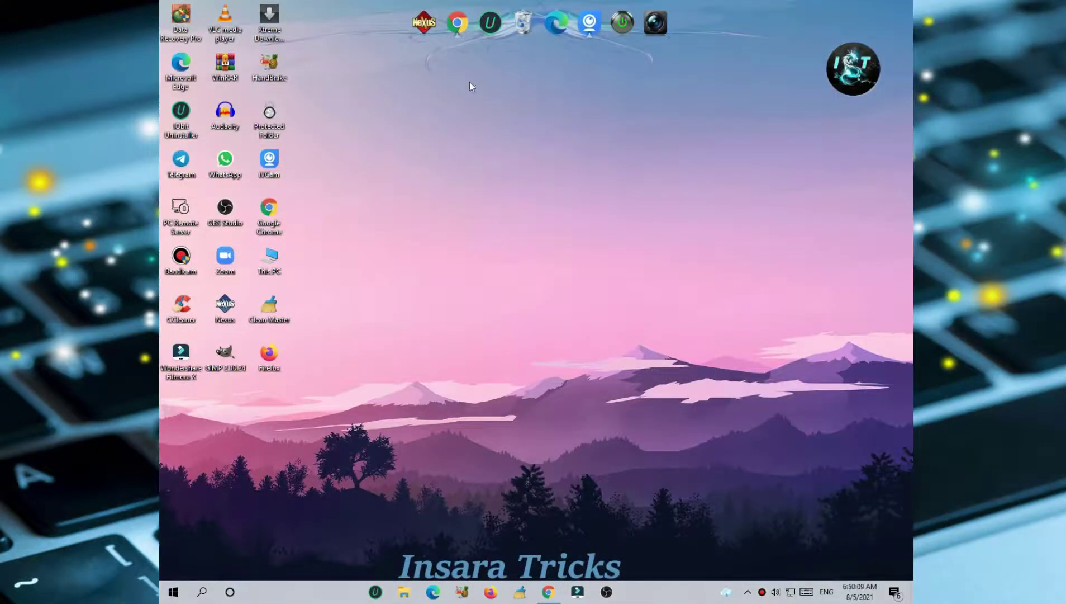
# Switch to Chrome, subscribe to the Insara Tricks YouTube channel with all notifications, and like its video on removing shortcut arrows
pyautogui.click(460, 29)
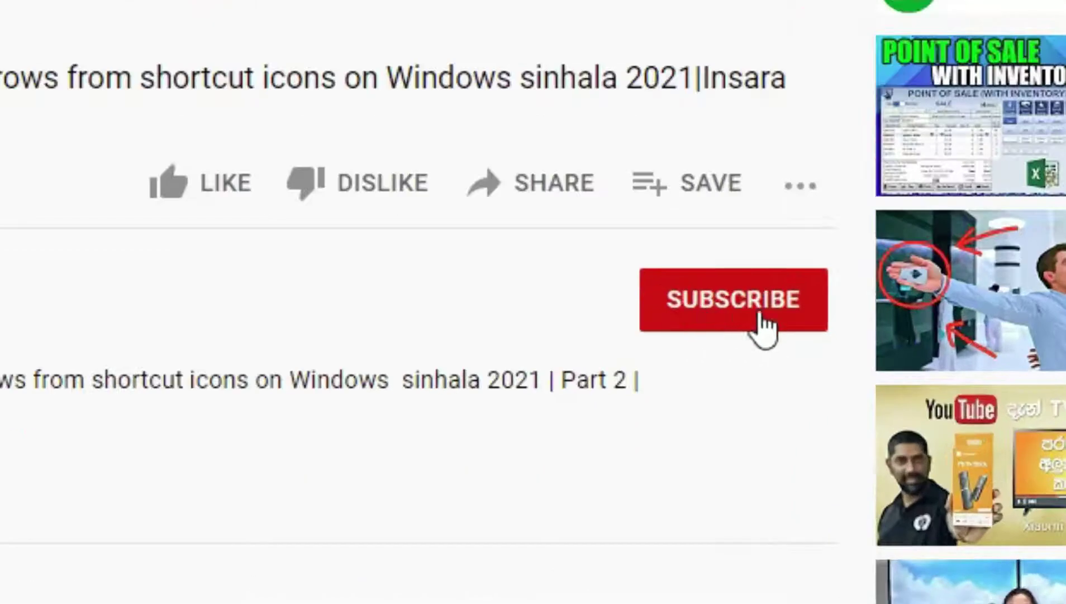
pyautogui.click(605, 478)
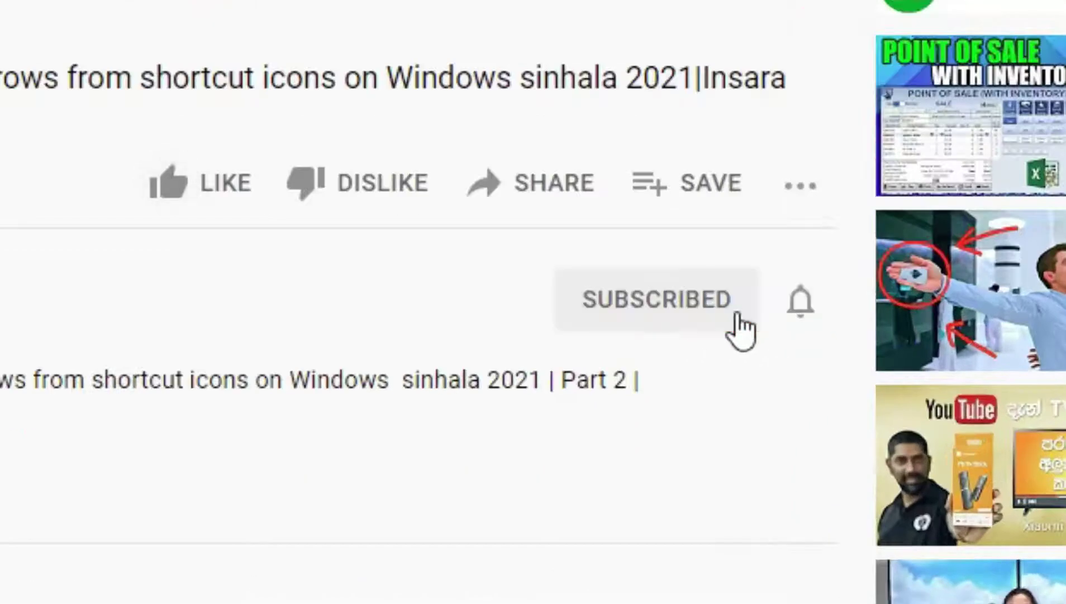
pyautogui.click(795, 313)
pyautogui.click(830, 407)
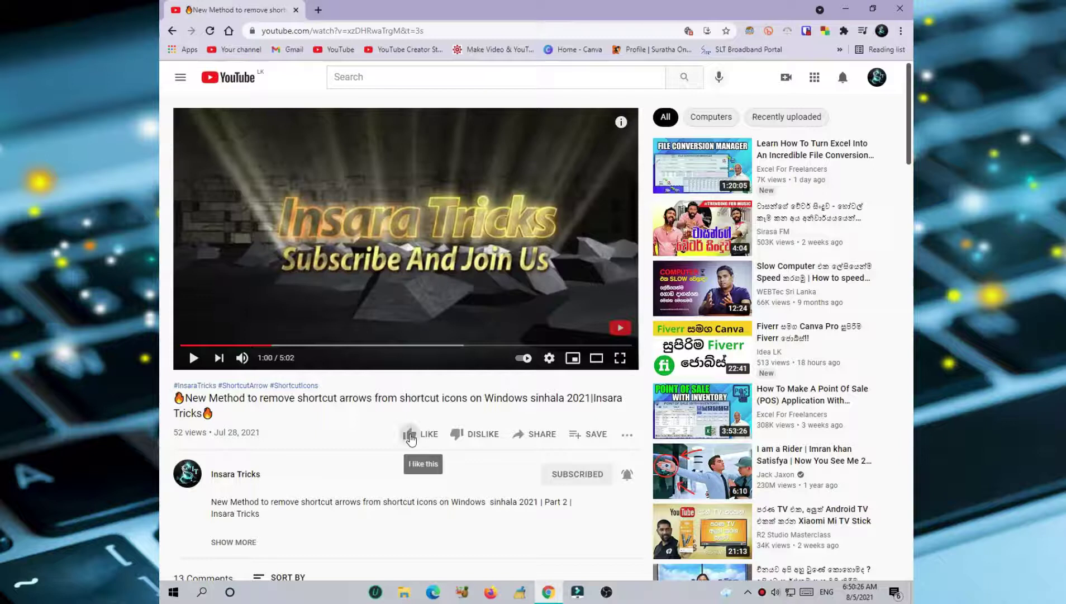
pyautogui.click(289, 411)
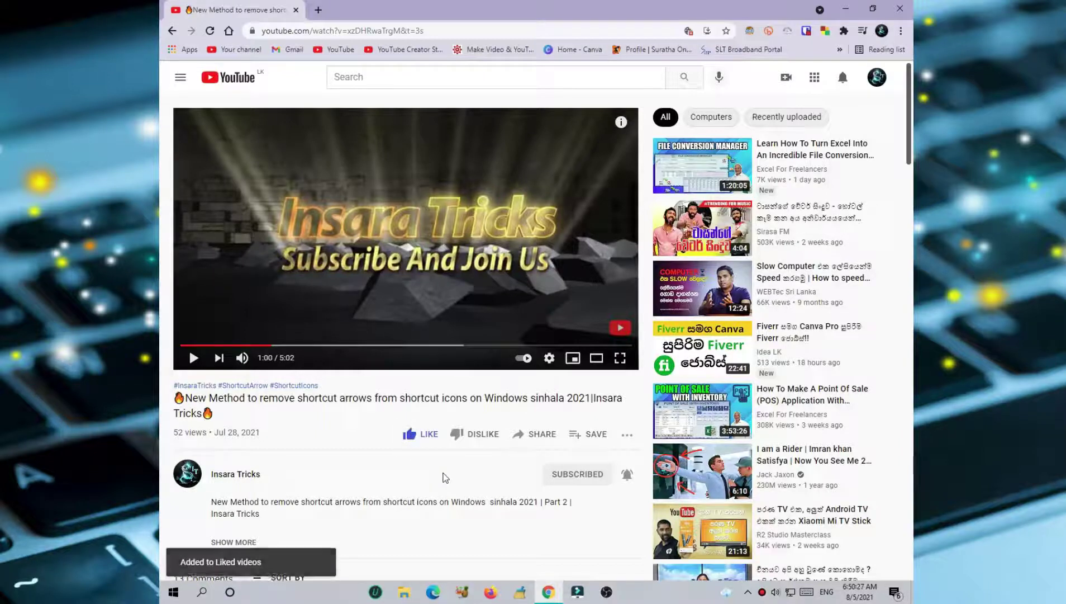